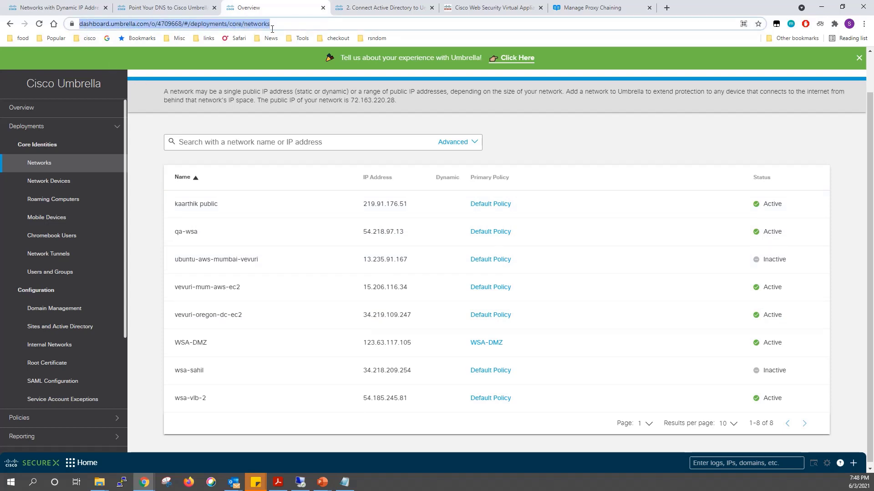
# - Open the Sites and Active Directory page, review the Active Directory items in its Download Components list, and close the list
pyautogui.click(171, 24)
pyautogui.doubleClick(195, 25)
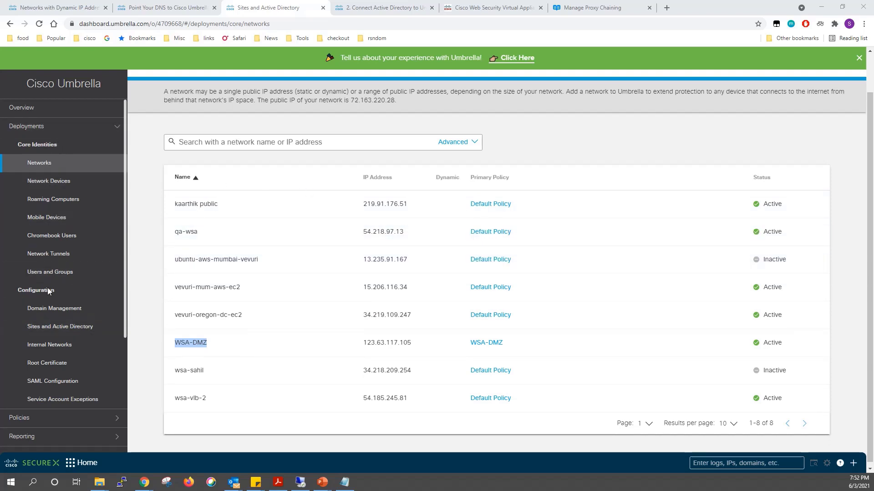
pyautogui.click(47, 330)
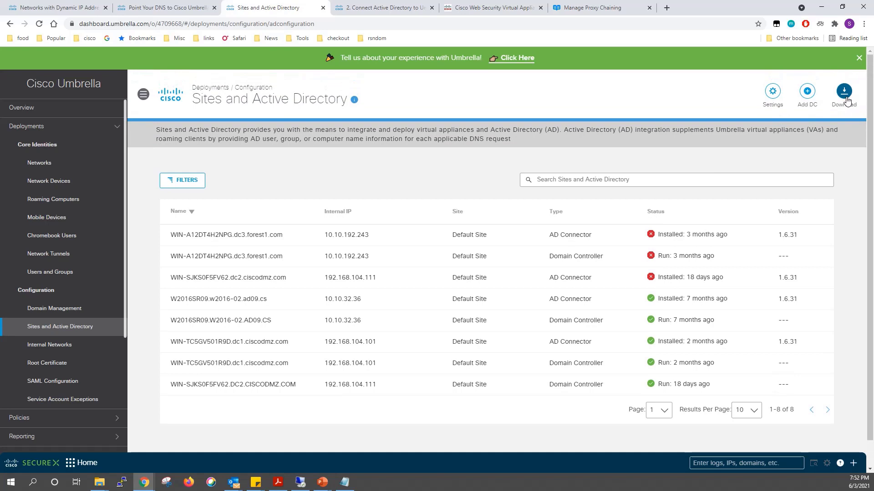
pyautogui.click(845, 93)
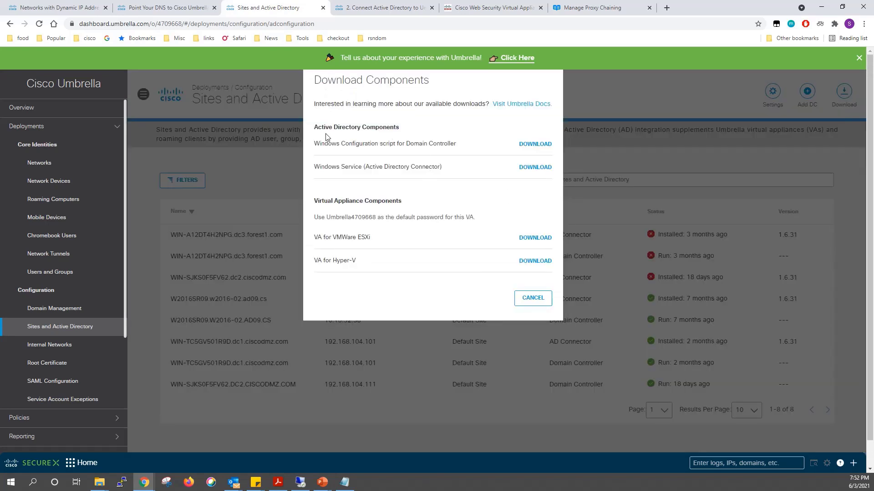
pyautogui.moveTo(314, 127); pyautogui.dragTo(402, 135)
pyautogui.click(402, 137)
pyautogui.click(526, 303)
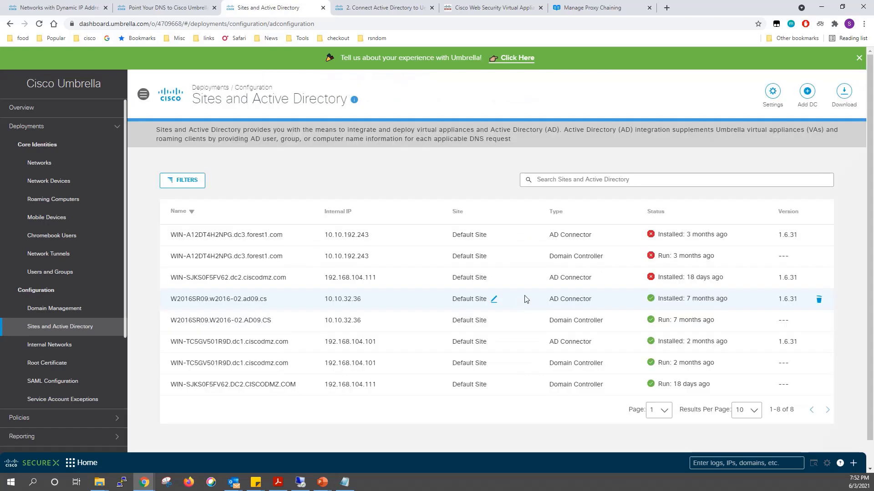
# - Glance at the Active Directory connector documentation, and examine the dc1.ciscodmz.com AD Connector entry on the Sites and Active Directory page
pyautogui.click(376, 9)
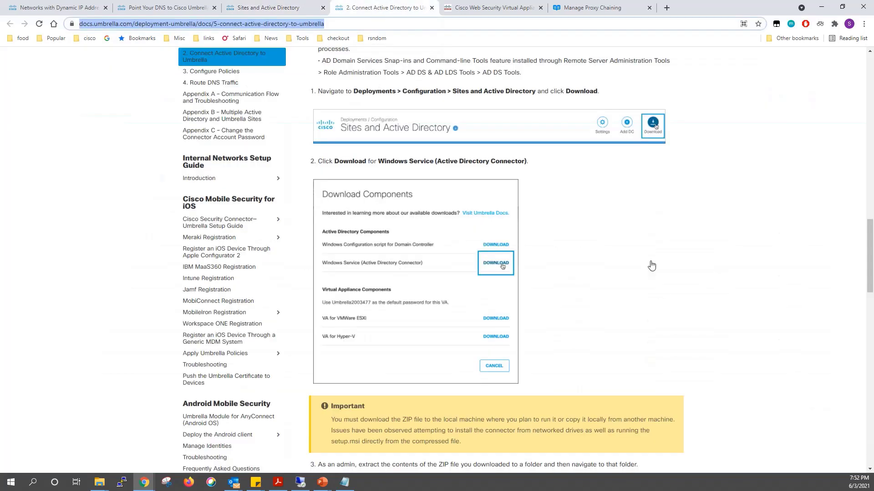
pyautogui.click(308, 4)
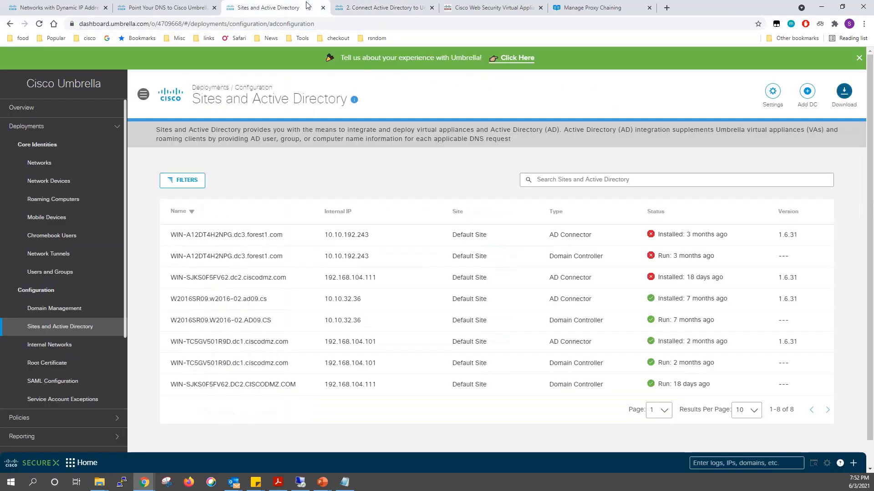
pyautogui.scroll(-1, 283, 305)
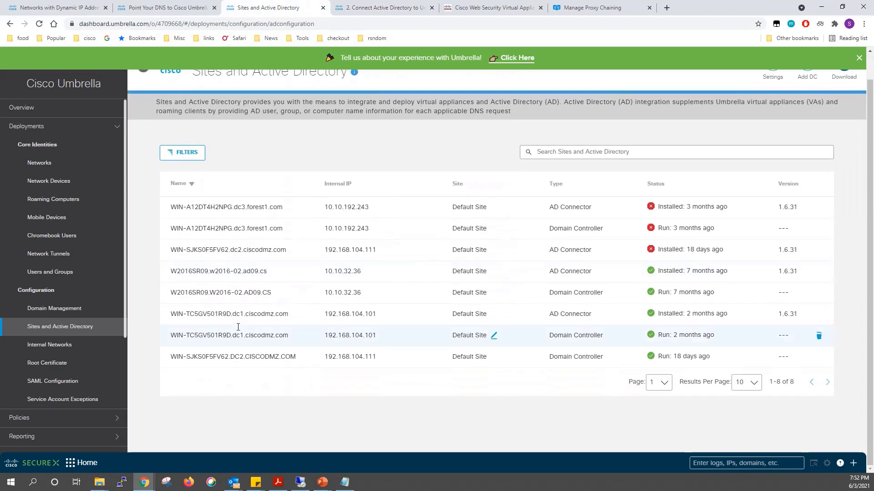
pyautogui.moveTo(296, 317); pyautogui.dragTo(233, 317)
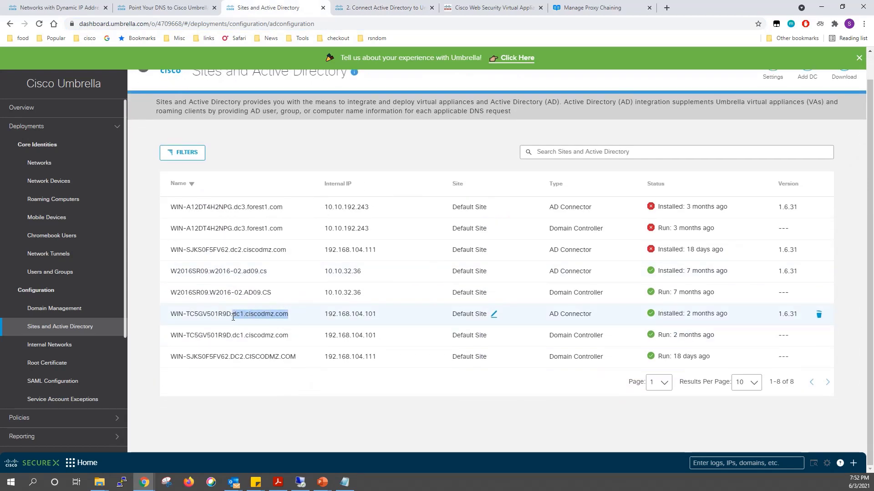
pyautogui.click(237, 388)
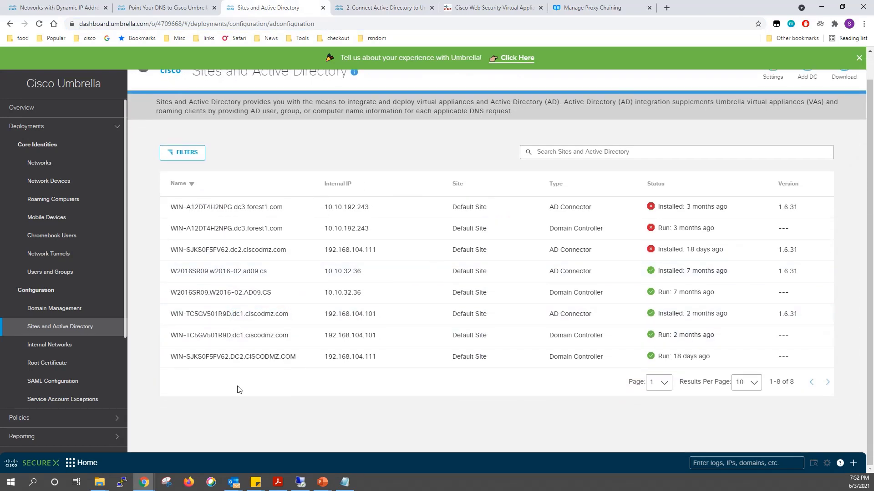
# - Switch to the remote domain controller and browse the Users container of dc1.ciscodmz.com in Active Directory Users and Computers
pyautogui.click(300, 481)
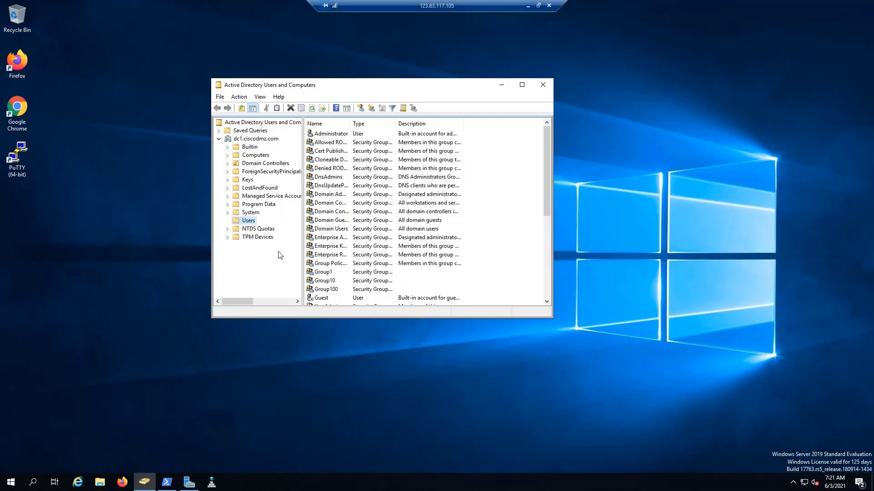
pyautogui.click(260, 139)
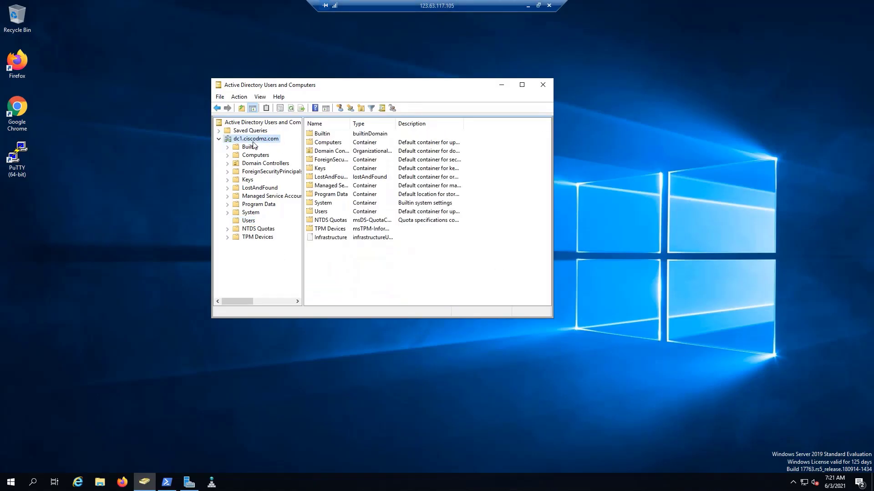
pyautogui.click(248, 221)
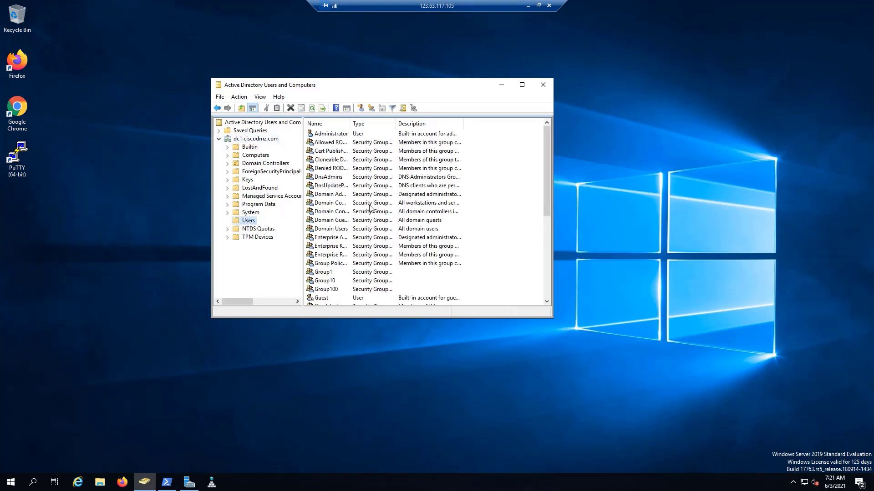
pyautogui.scroll(-2, 457, 227)
pyautogui.scroll(-3, 458, 228)
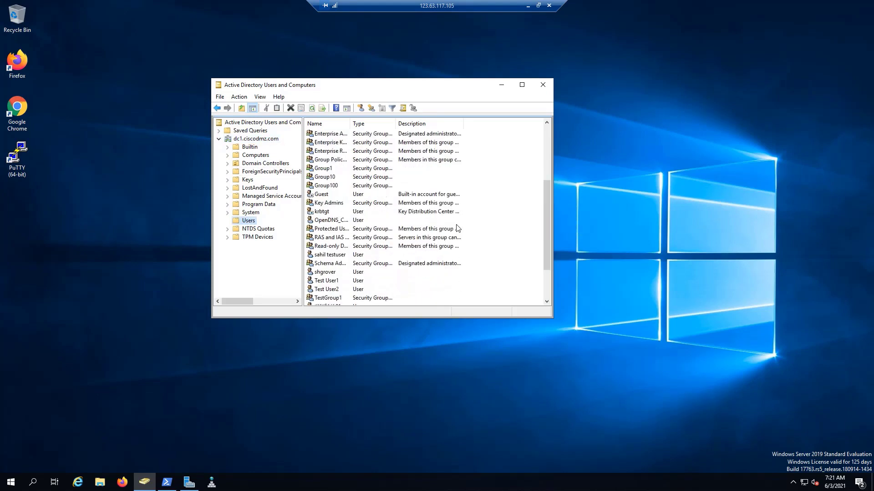
pyautogui.scroll(5, 357, 265)
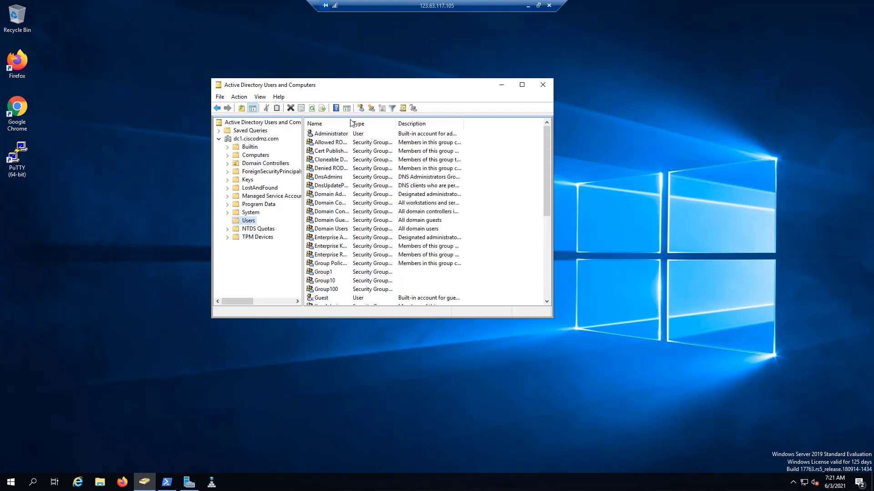
# - Widen the Name column of the Users list and select the OpenDNS_Connector account
pyautogui.moveTo(350, 123); pyautogui.dragTo(392, 123)
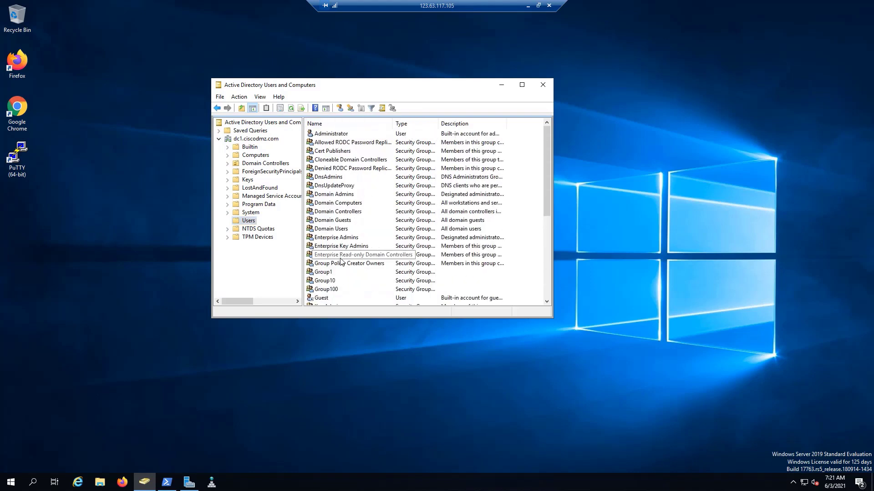
pyautogui.scroll(-2, 345, 222)
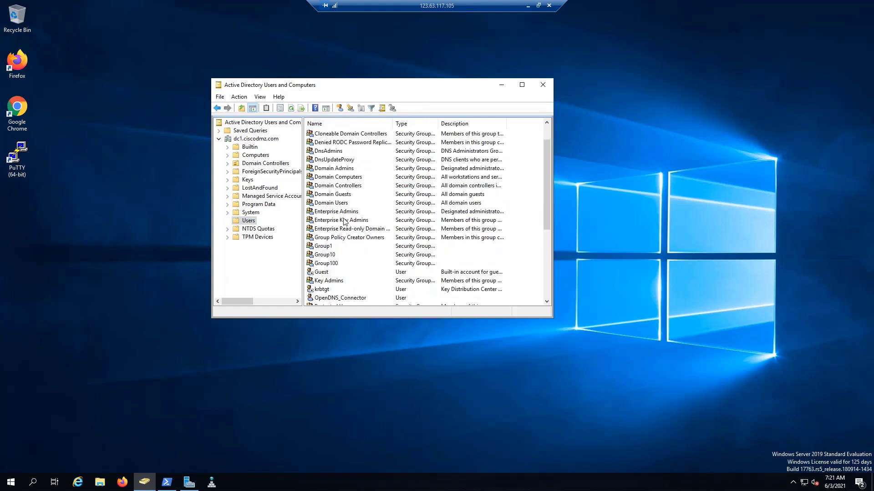
pyautogui.click(341, 272)
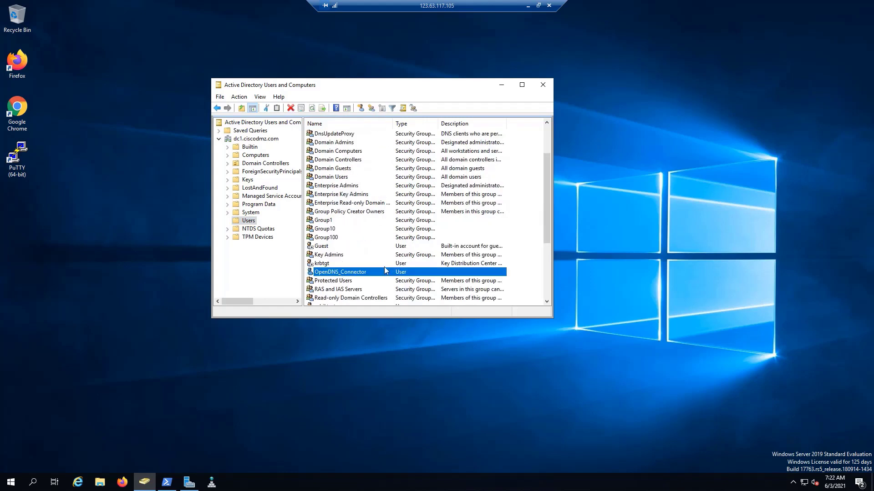
# - Browse the remaining accounts in the Users container and select the user account listed directly above Test User1
pyautogui.scroll(-1, 369, 279)
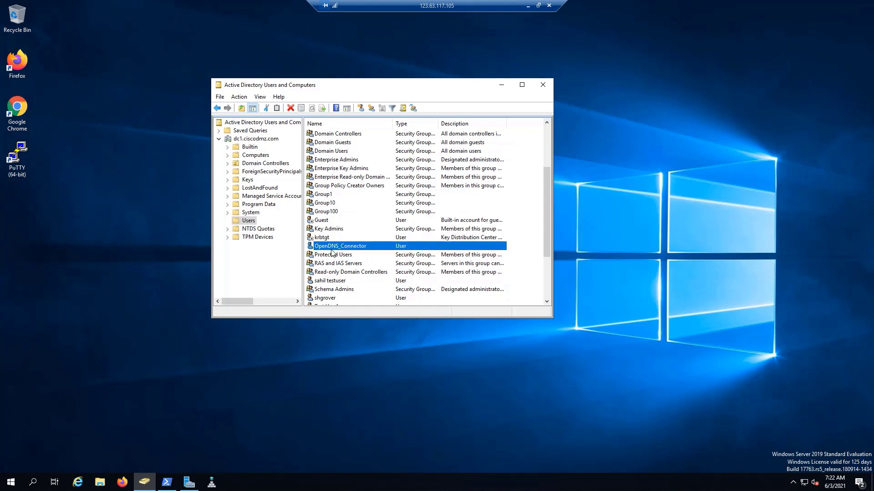
pyautogui.scroll(-3, 332, 252)
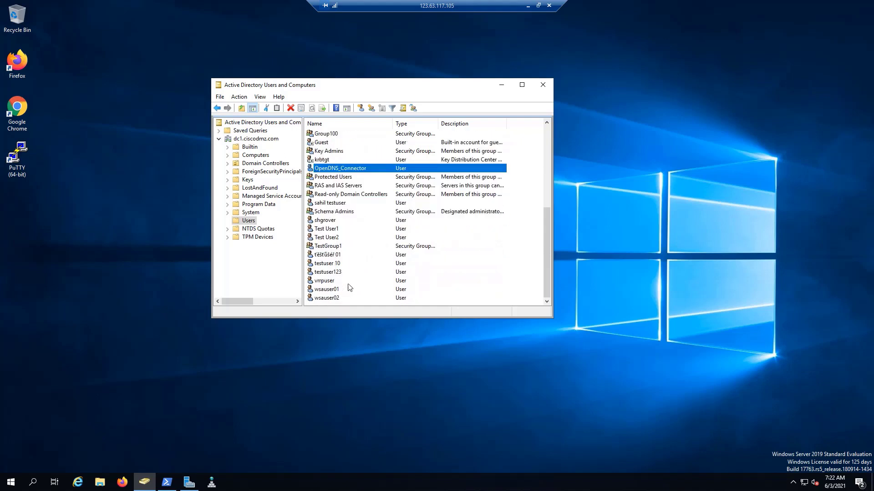
pyautogui.click(328, 221)
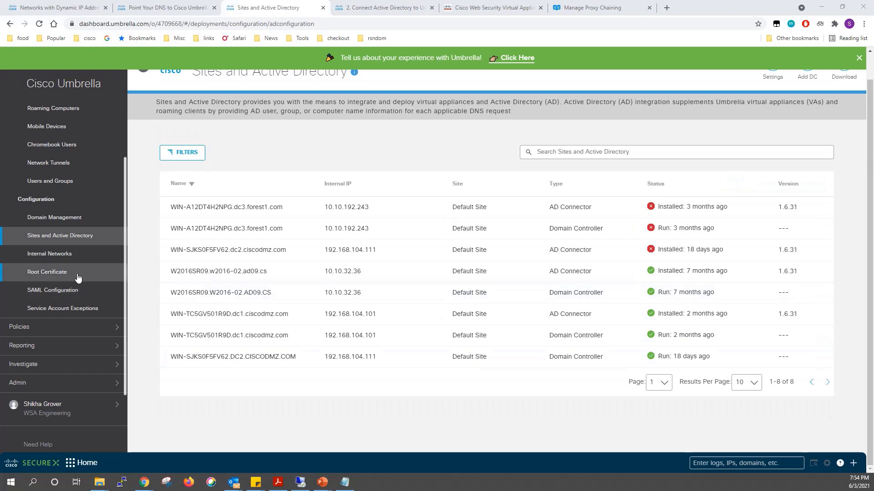
# - Return to the Umbrella dashboard in Chrome and review the certificates listed on the Root Certificate page
pyautogui.click(78, 278)
pyautogui.scroll(2, 96, 192)
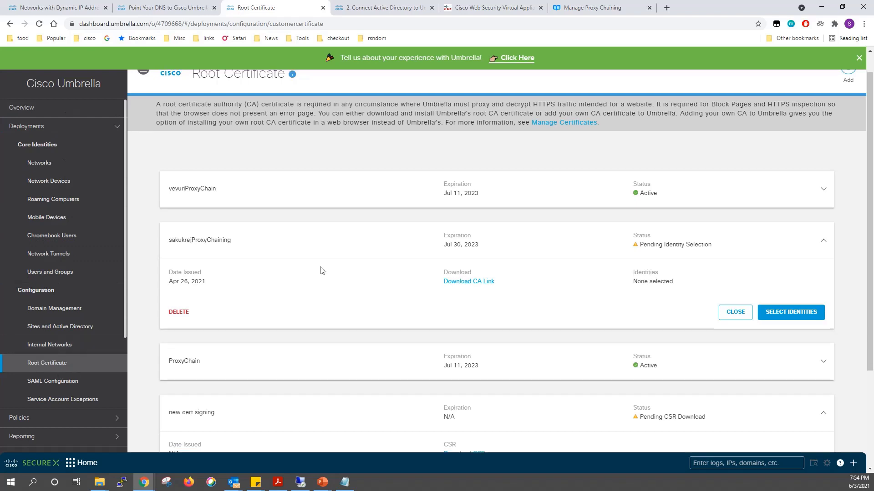
pyautogui.scroll(-3, 323, 271)
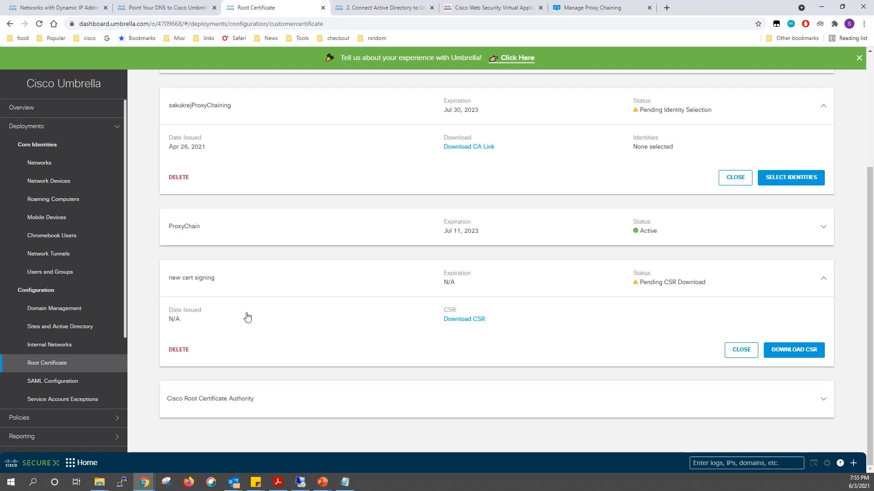
# - Open the Web Policy page under the policy management section and review its list of rulesets
pyautogui.scroll(-2, 68, 346)
pyautogui.click(50, 327)
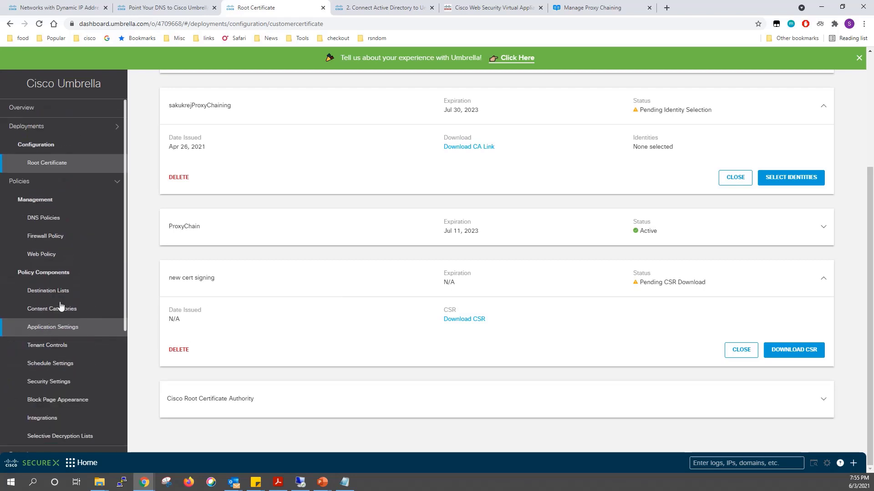
pyautogui.click(62, 259)
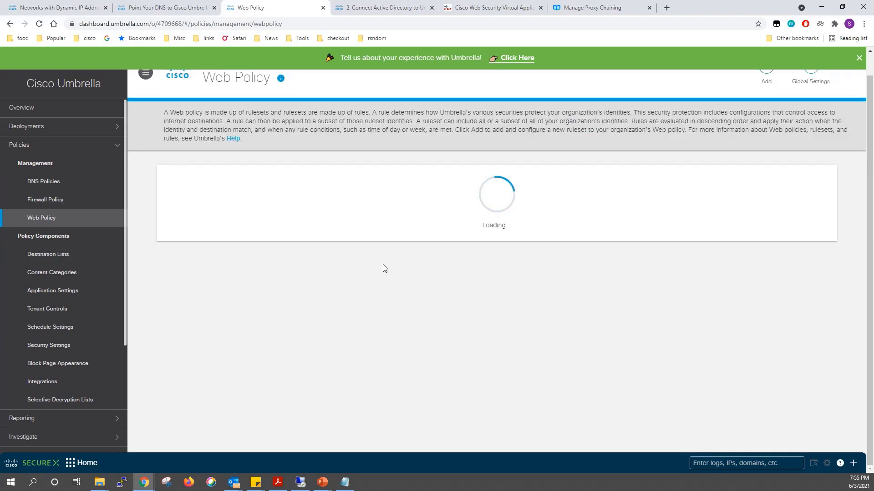
pyautogui.scroll(-1, 383, 268)
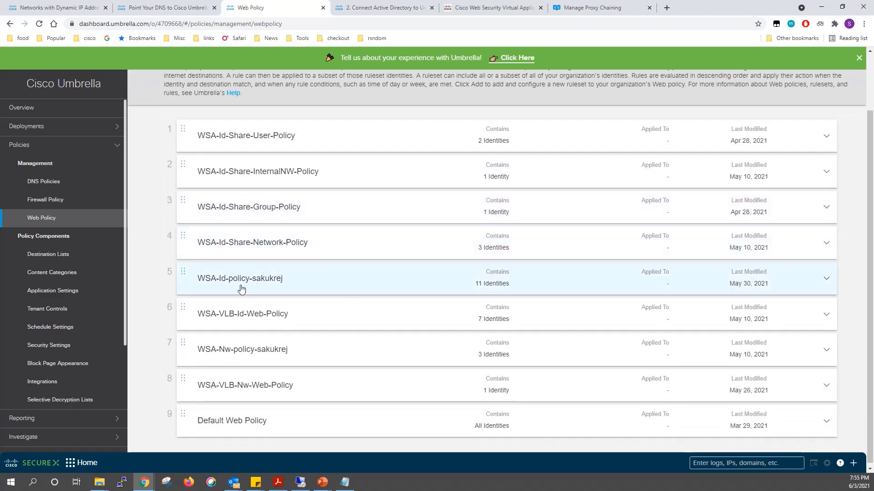
# - Expand the fifth web policy ruleset and review its rules and selected ruleset identities, leaving the identities unchanged
pyautogui.click(258, 282)
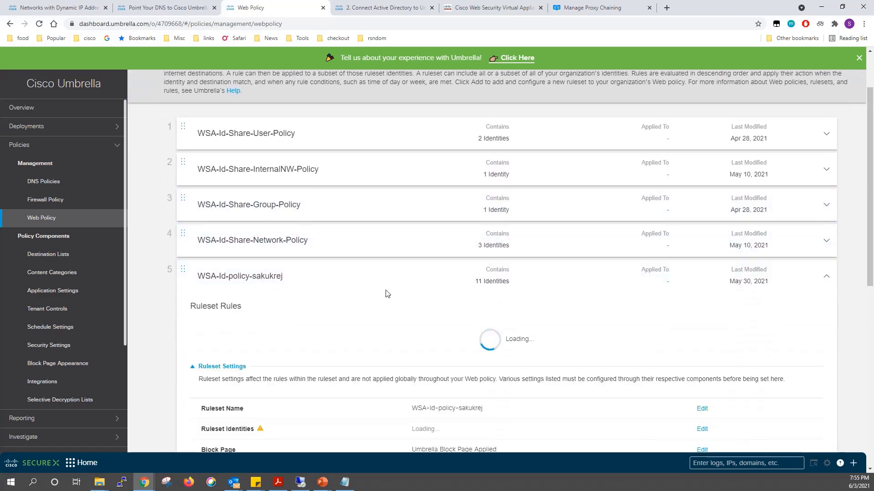
pyautogui.scroll(-2, 386, 293)
pyautogui.scroll(-1, 386, 293)
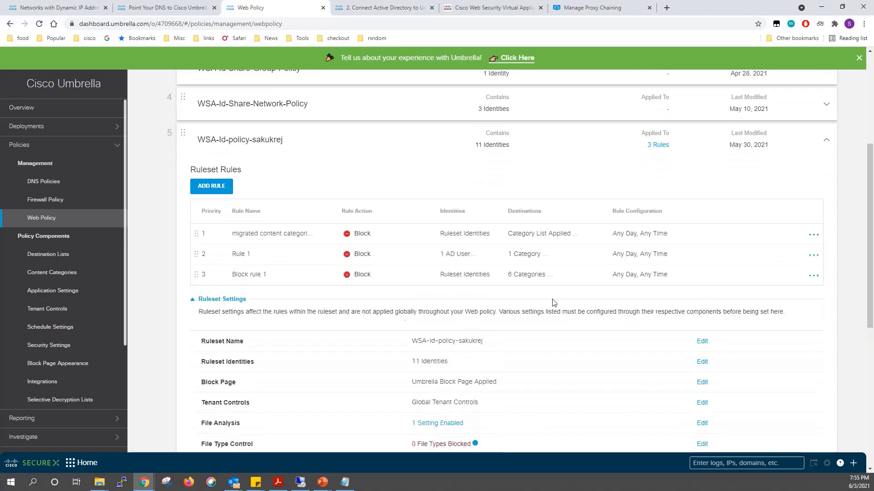
pyautogui.scroll(-1, 432, 371)
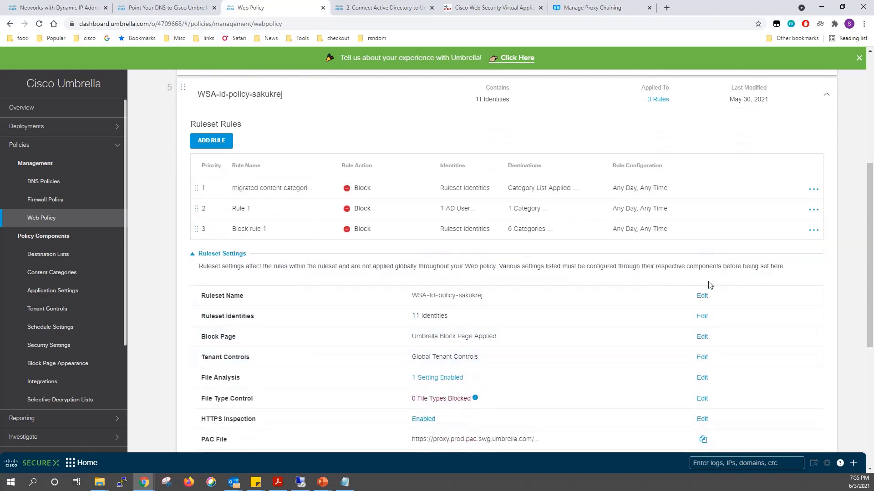
pyautogui.click(701, 319)
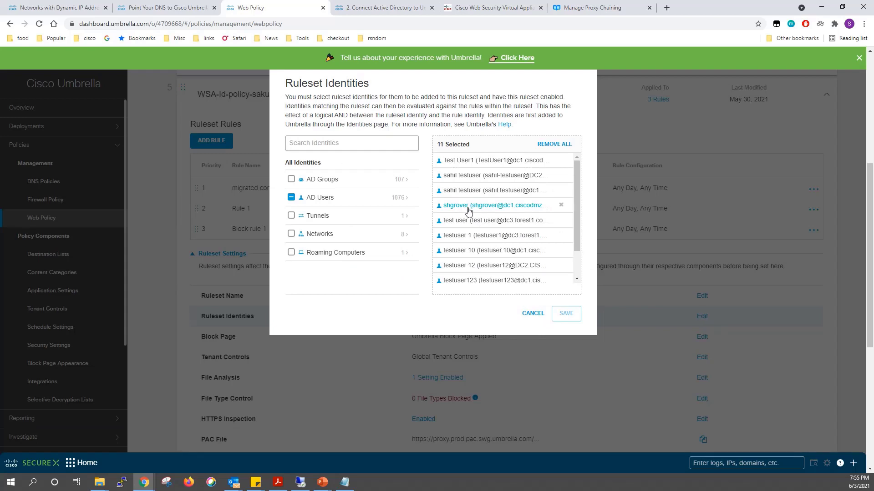
pyautogui.click(529, 315)
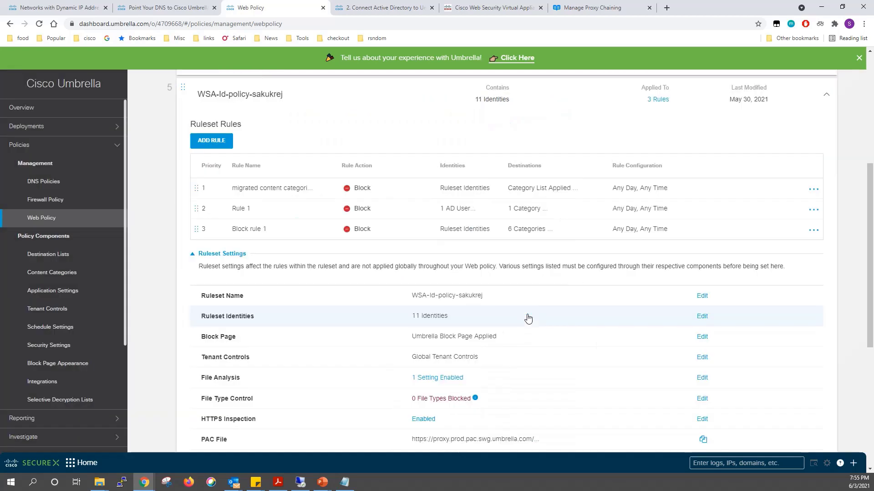
# - Start editing the "migrated content categories" rule in the fifth ruleset and open the content categories among its destinations
pyautogui.scroll(1, 527, 317)
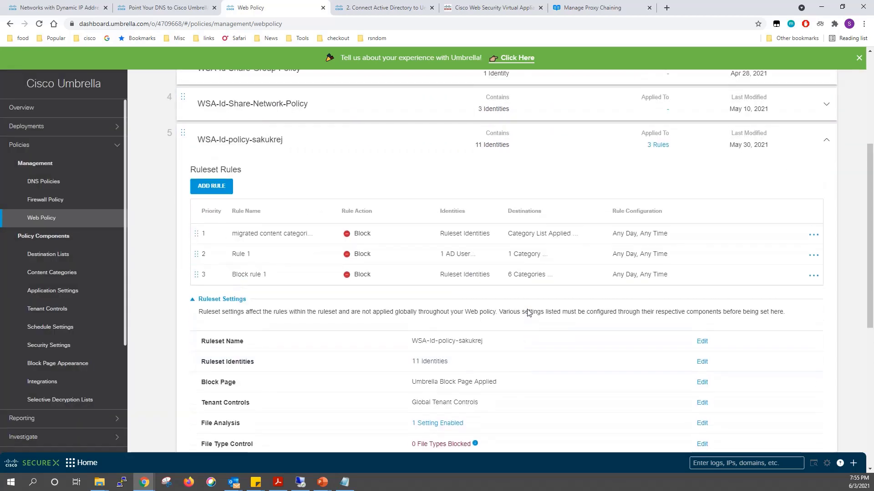
pyautogui.click(812, 237)
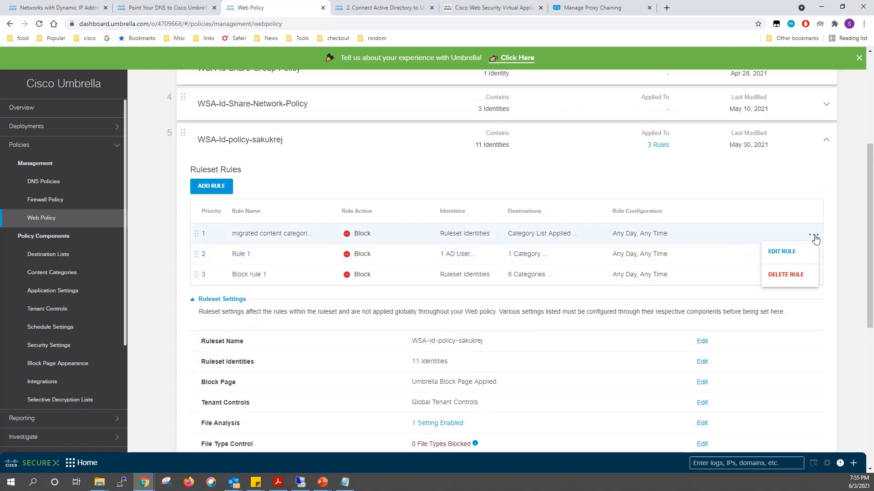
pyautogui.click(794, 254)
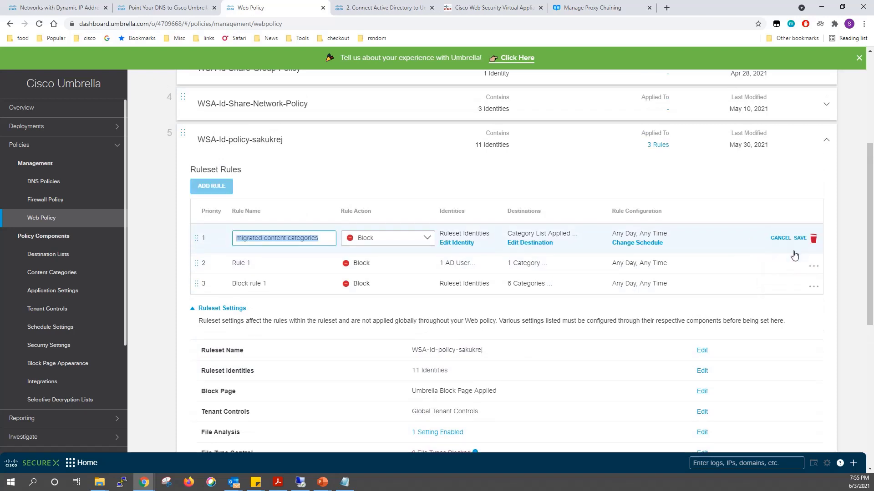
pyautogui.click(524, 243)
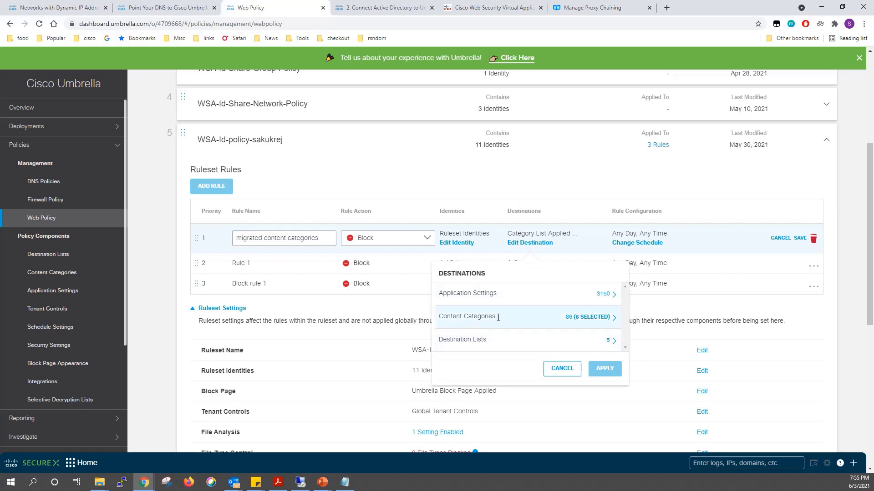
pyautogui.click(587, 322)
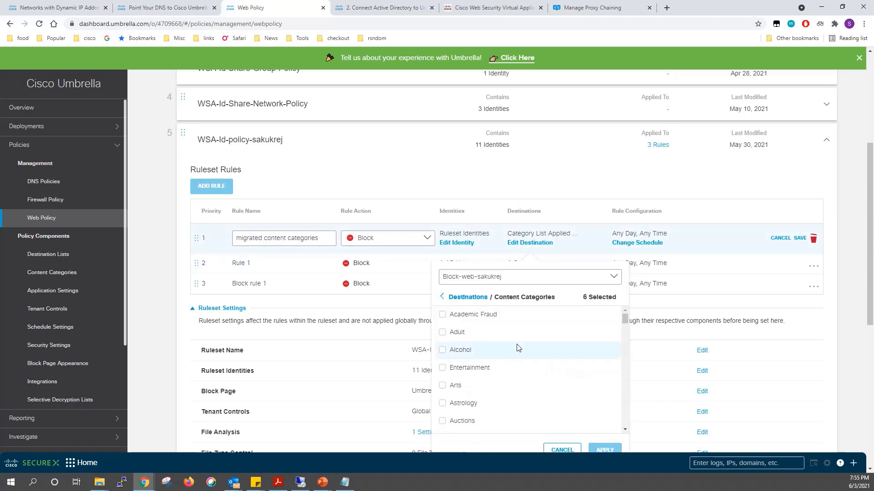
# - Review which content categories are selected for the rule, and cancel both the destination selection and the rule edit
pyautogui.scroll(-3, 518, 348)
pyautogui.scroll(-1, 517, 348)
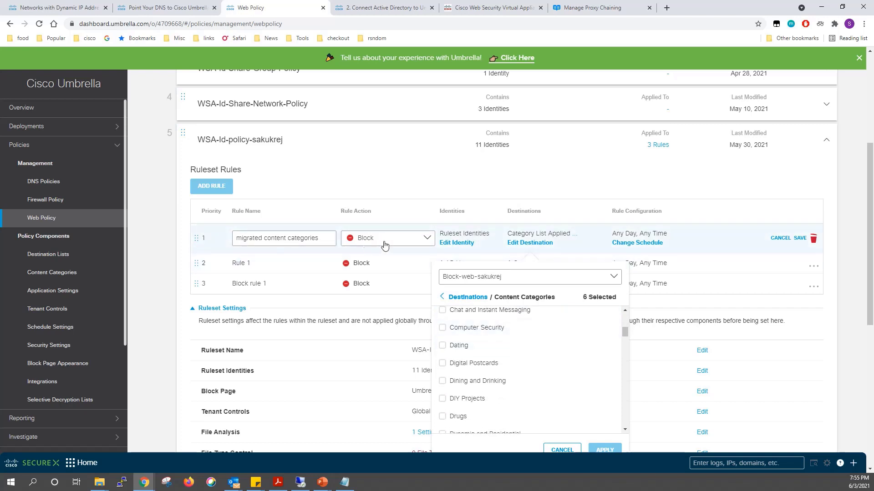
pyautogui.scroll(-2, 534, 370)
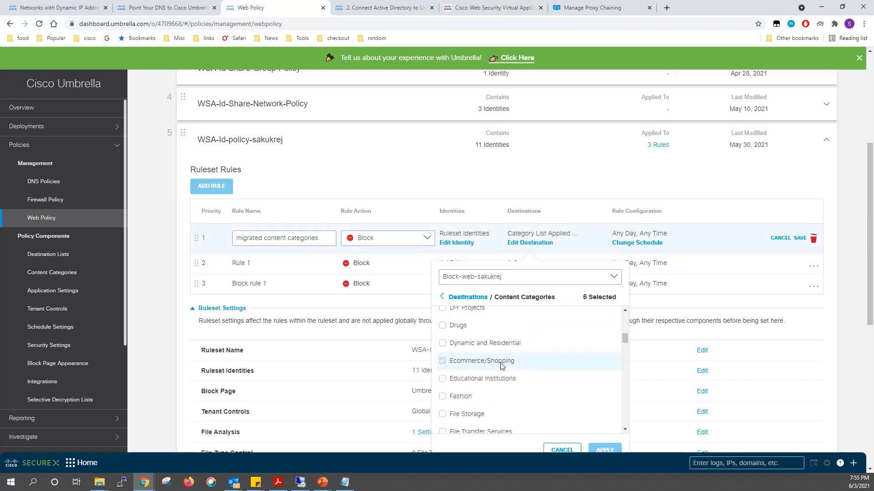
pyautogui.scroll(-5, 483, 371)
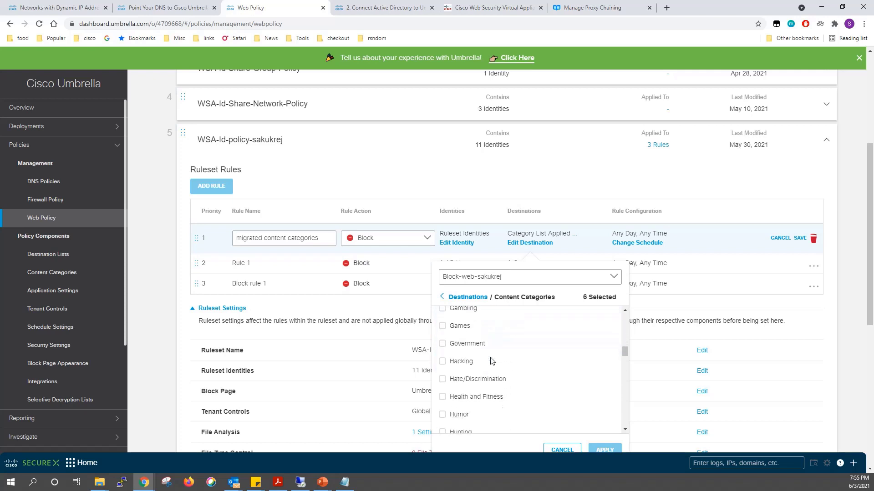
pyautogui.scroll(-4, 492, 361)
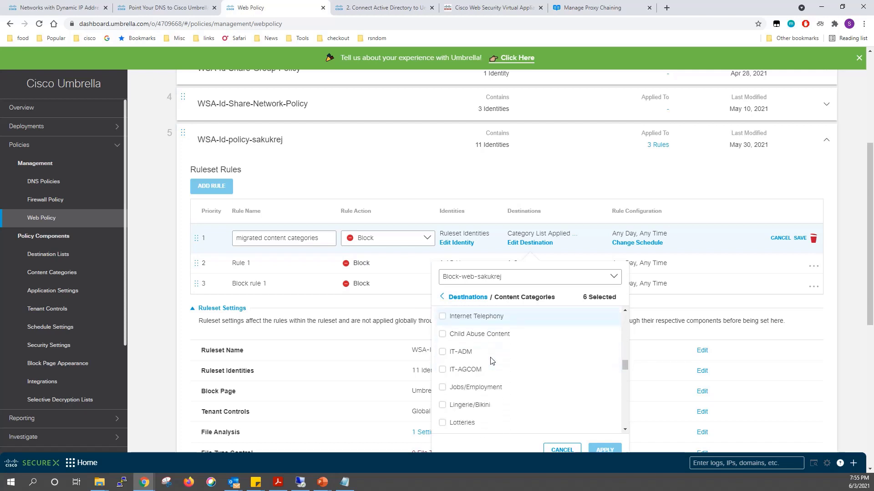
pyautogui.scroll(-2, 491, 361)
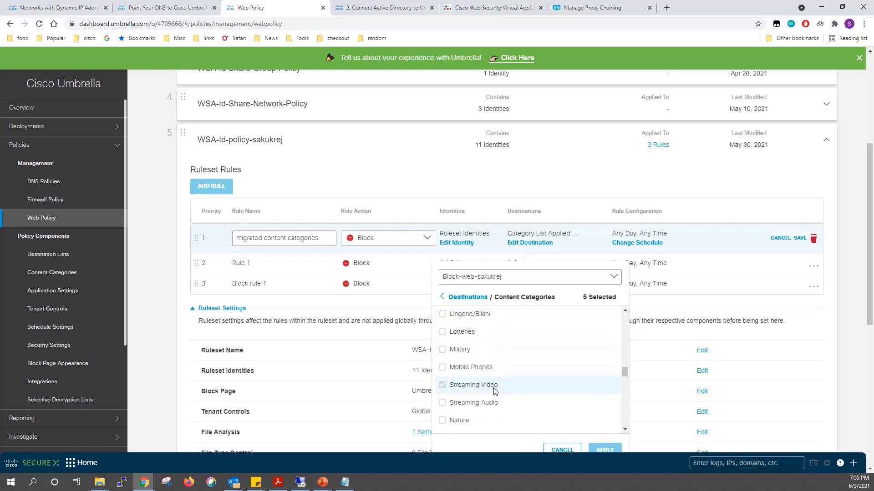
pyautogui.scroll(-2, 496, 387)
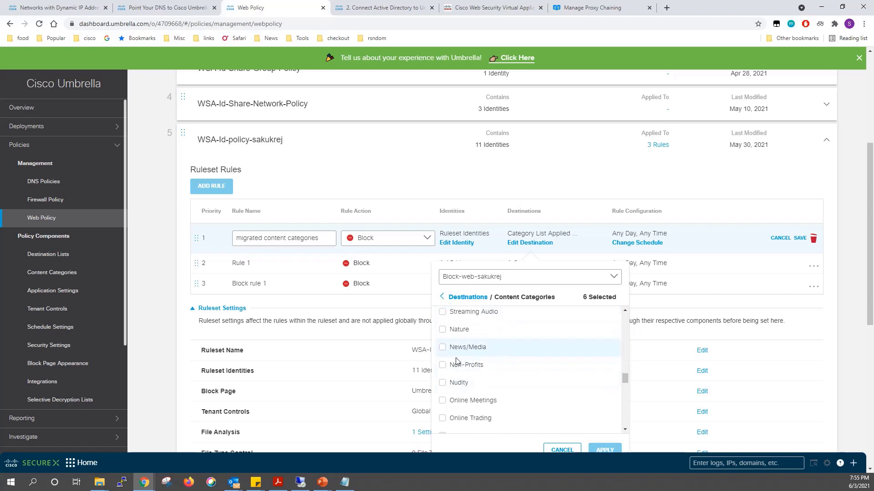
pyautogui.click(555, 450)
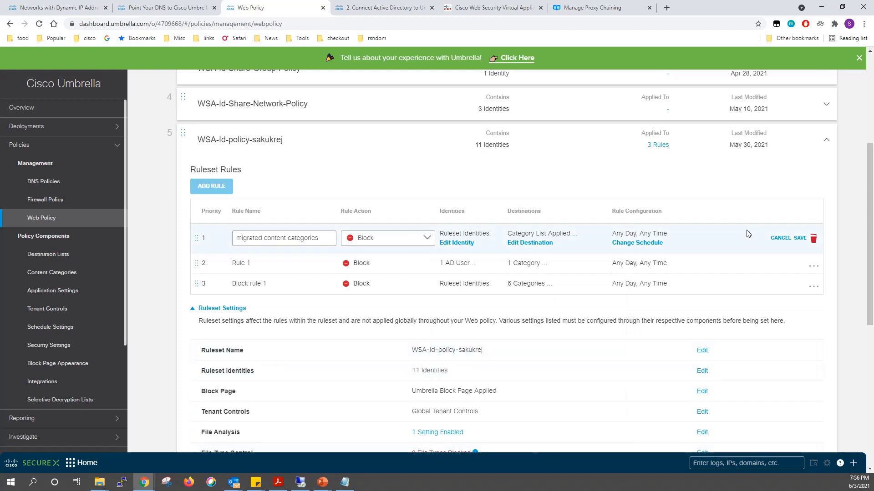
pyautogui.click(776, 243)
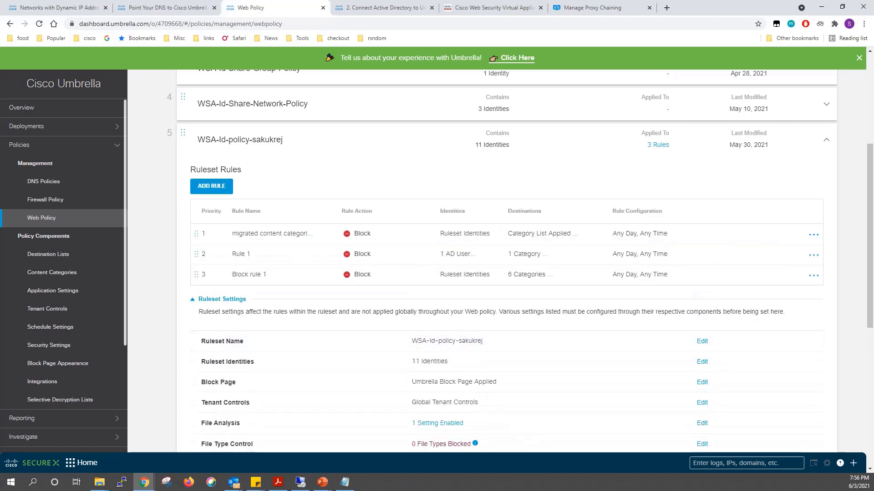
pyautogui.scroll(-1, 637, 137)
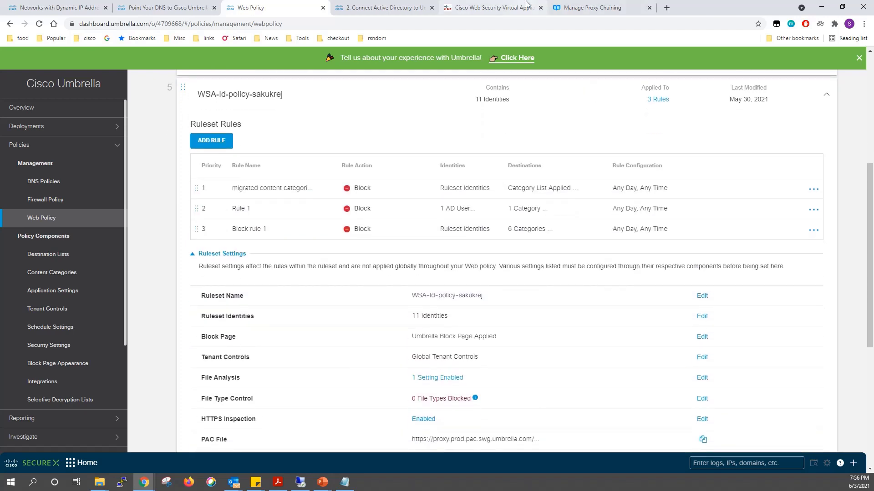
# - Switch to the Web Security Appliance page and view the details of the custom trusted Cisco Umbrella Root CA certificate
pyautogui.click(497, 10)
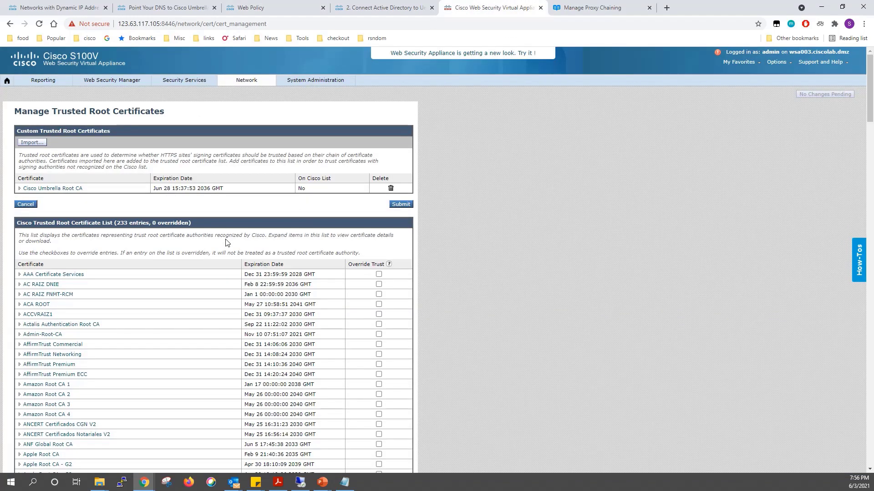
pyautogui.click(20, 190)
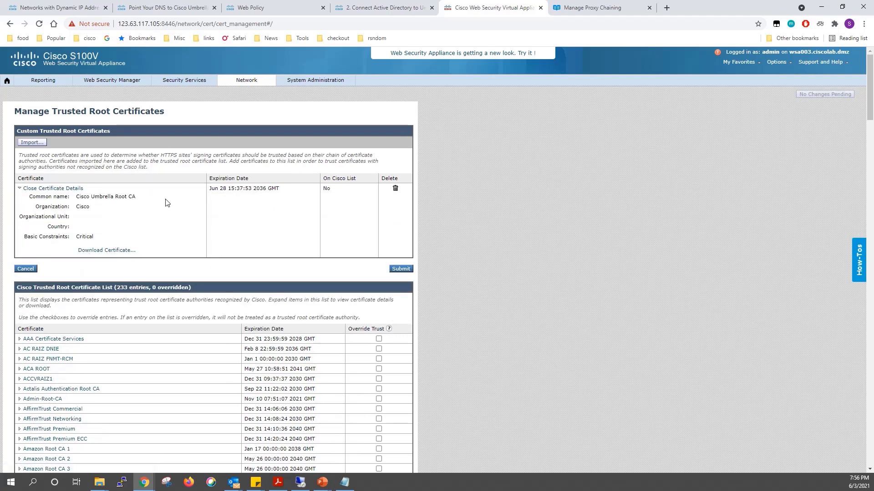
pyautogui.click(248, 80)
# - Open the appliance's Cisco Umbrella Seamless ID settings and examine the ORG ID and the SWG proxy's hostname/IP
pyautogui.moveTo(124, 86)
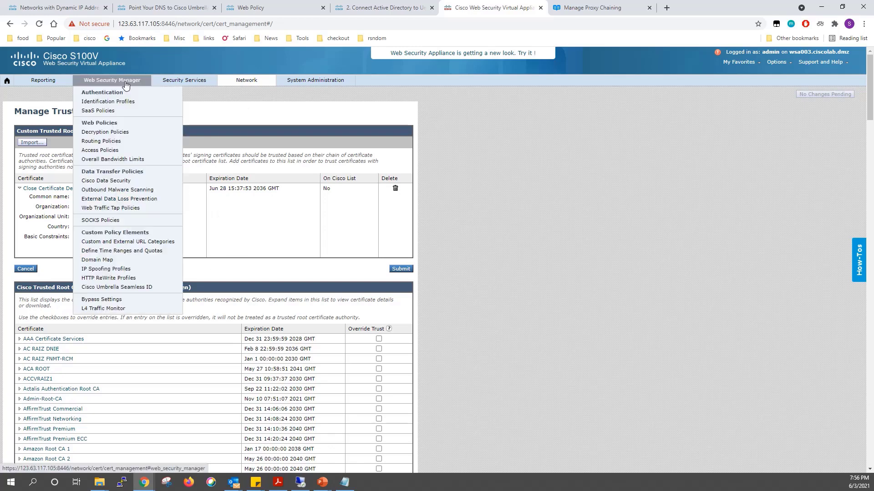
pyautogui.click(113, 288)
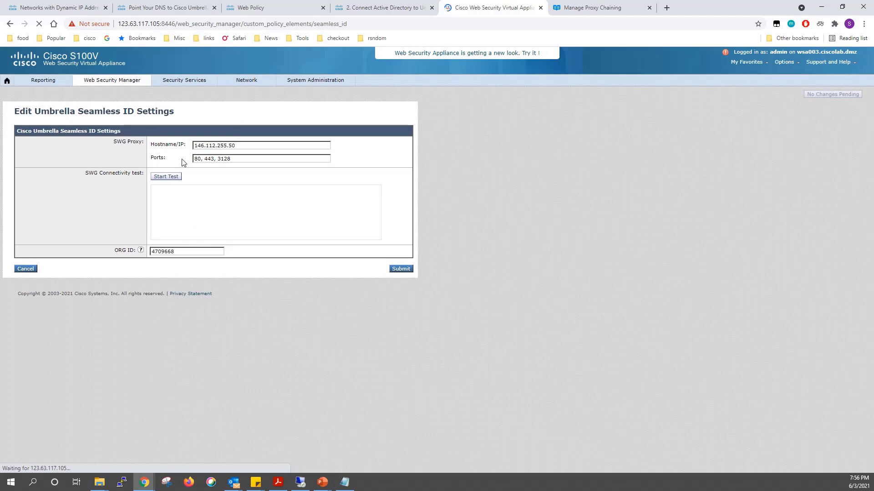
pyautogui.doubleClick(165, 251)
pyautogui.click(165, 251)
pyautogui.doubleClick(164, 251)
pyautogui.click(156, 269)
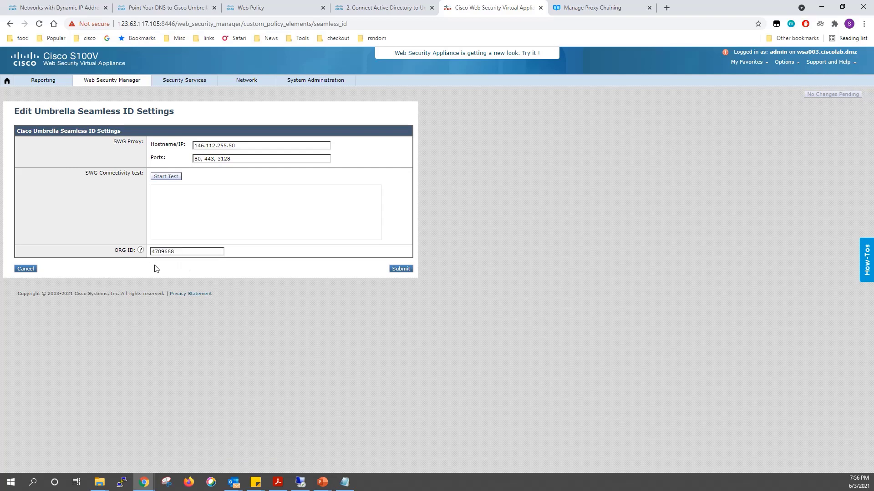
pyautogui.doubleClick(192, 249)
pyautogui.click(164, 266)
pyautogui.moveTo(237, 146); pyautogui.dragTo(199, 146)
pyautogui.click(362, 152)
# - Switch to the Manage Proxy Chaining documentation and review the upstream proxy addresses for FQDN anycast and TCP anycast
pyautogui.click(563, 5)
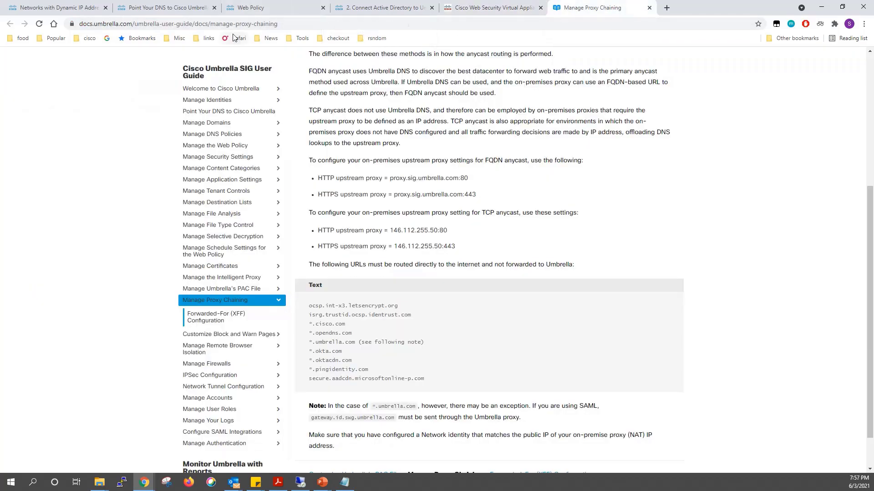
pyautogui.moveTo(389, 178)
pyautogui.mouseDown()
pyautogui.moveTo(459, 178)
pyautogui.moveTo(394, 195)
pyautogui.mouseUp()
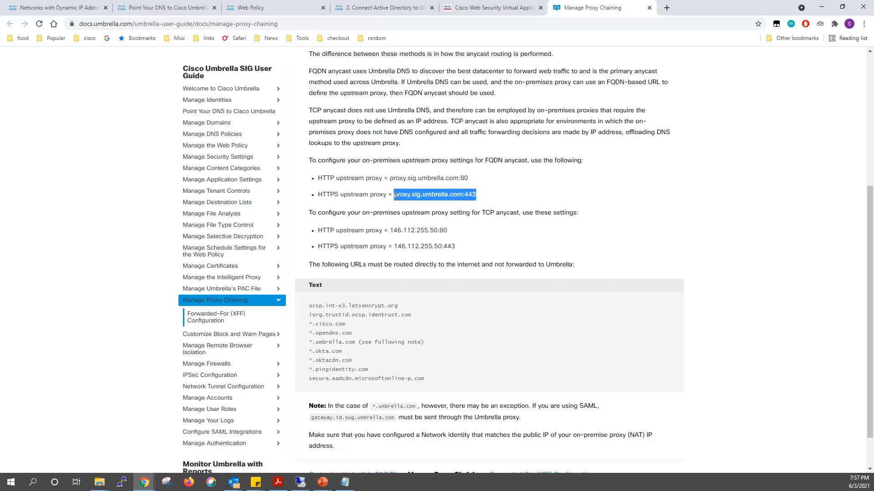
pyautogui.click(398, 203)
pyautogui.moveTo(392, 230); pyautogui.dragTo(465, 244)
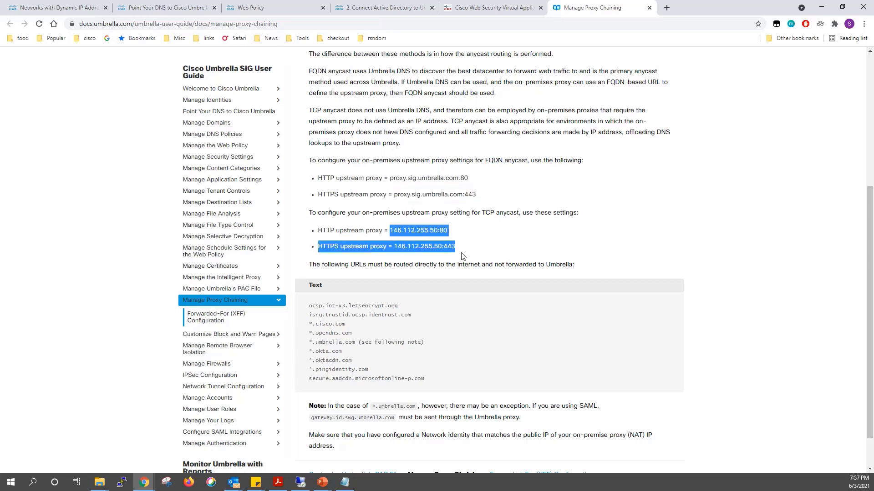
pyautogui.click(453, 248)
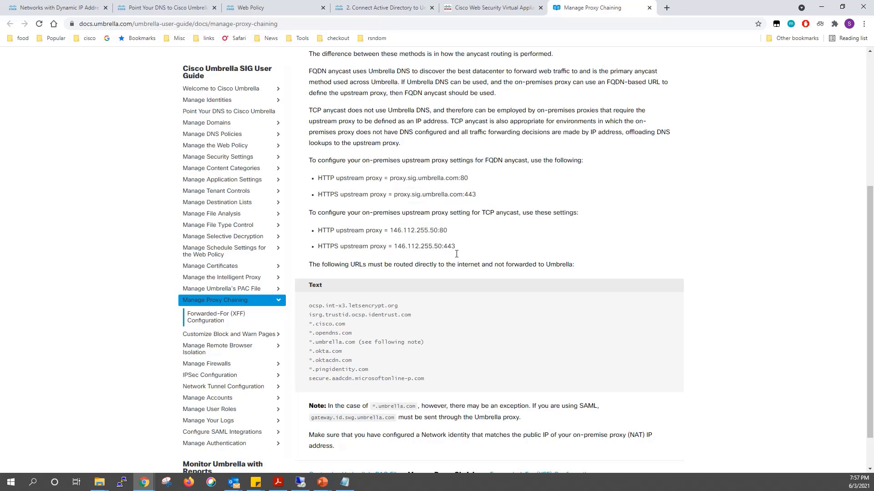
# - Return to the appliance's Umbrella Seamless ID settings and examine the last port listed for the SWG proxy
pyautogui.click(467, 9)
pyautogui.click(225, 159)
pyautogui.doubleClick(225, 160)
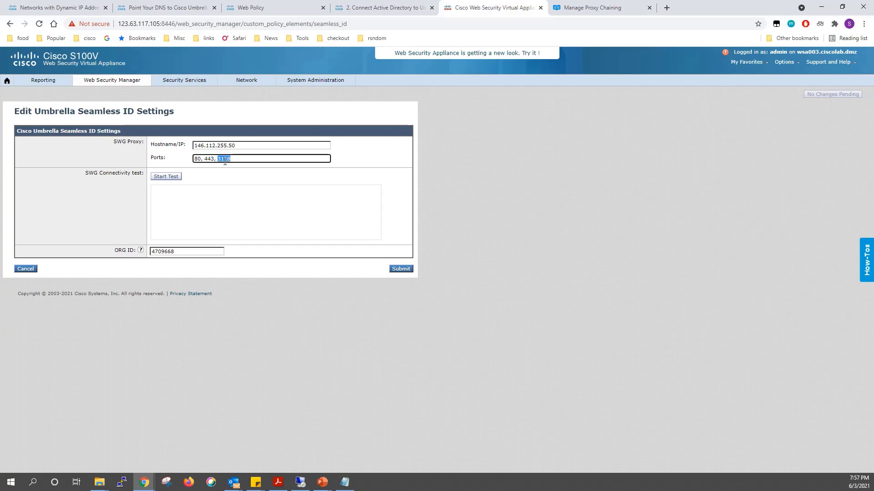
# - Run the SWG connectivity test for proxy 146.112.255.50 on ports 80, 443 and 3128
pyautogui.click(168, 180)
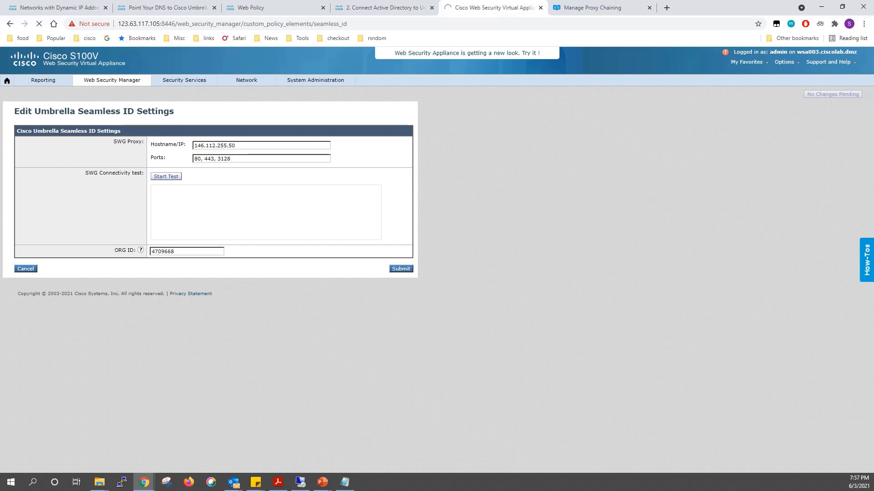
pyautogui.click(169, 181)
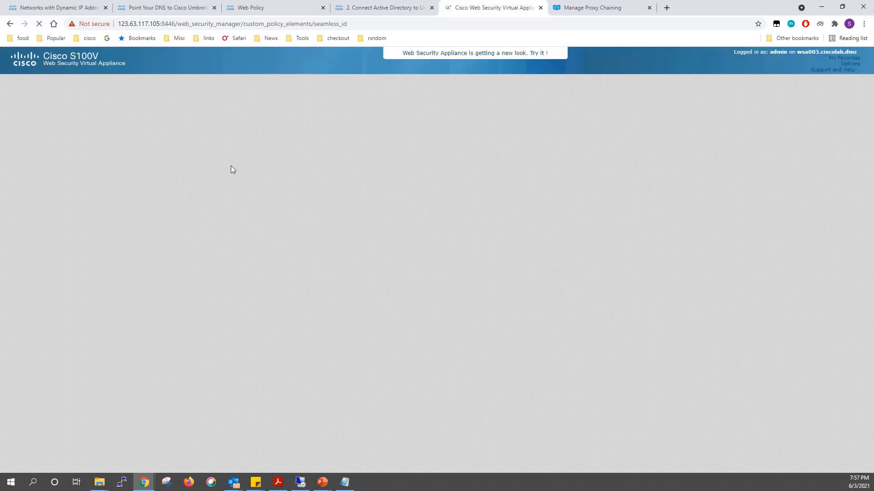
pyautogui.moveTo(235, 145); pyautogui.dragTo(195, 140)
pyautogui.click(361, 163)
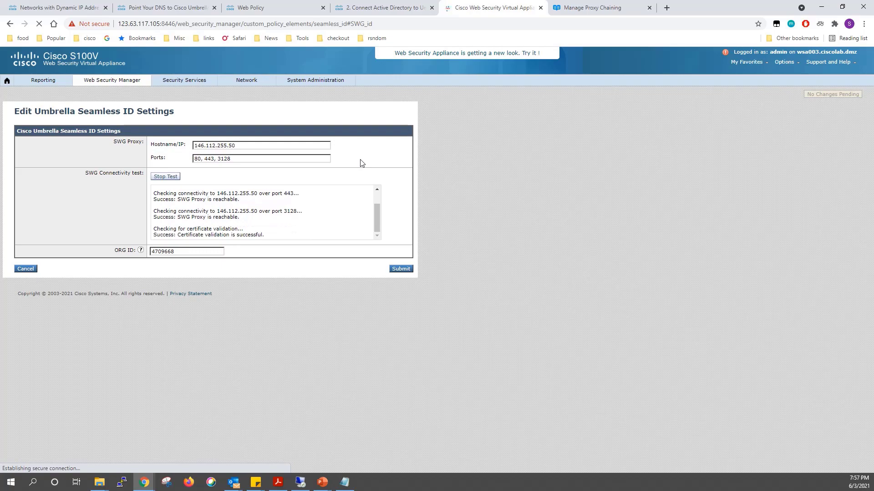
# - Review the Umbrella Seamless ID settings on the Upstream Proxy page, and open the Routing Policies page to review its routing definitions
pyautogui.moveTo(112, 80)
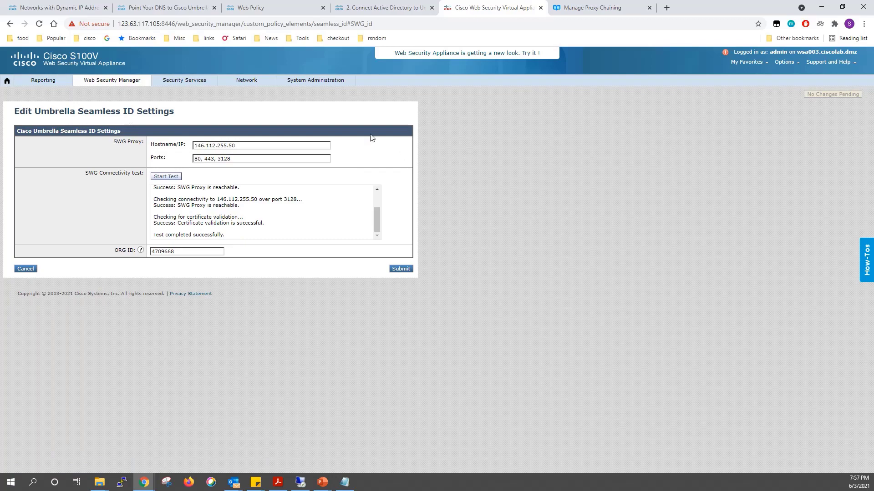
pyautogui.moveTo(253, 84)
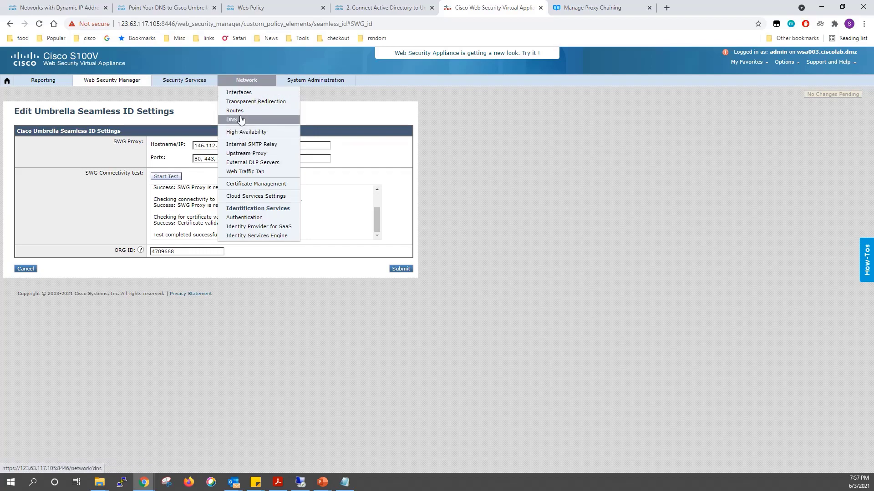
pyautogui.click(251, 155)
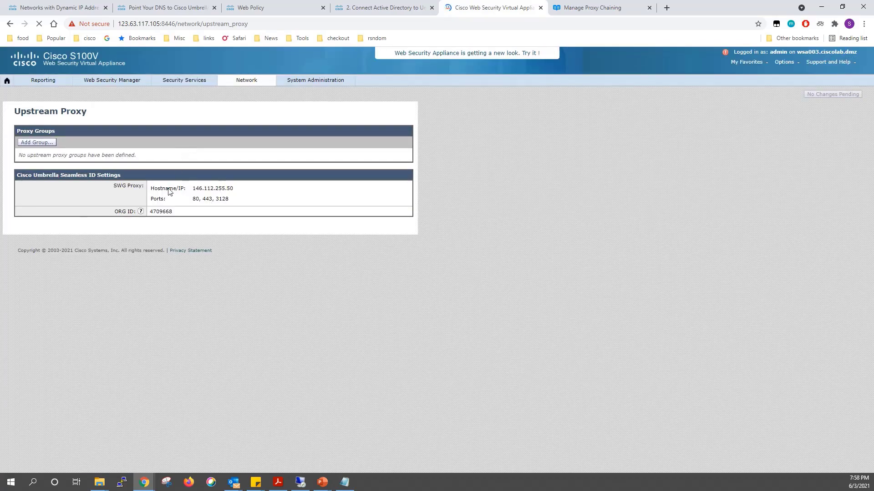
pyautogui.moveTo(246, 80)
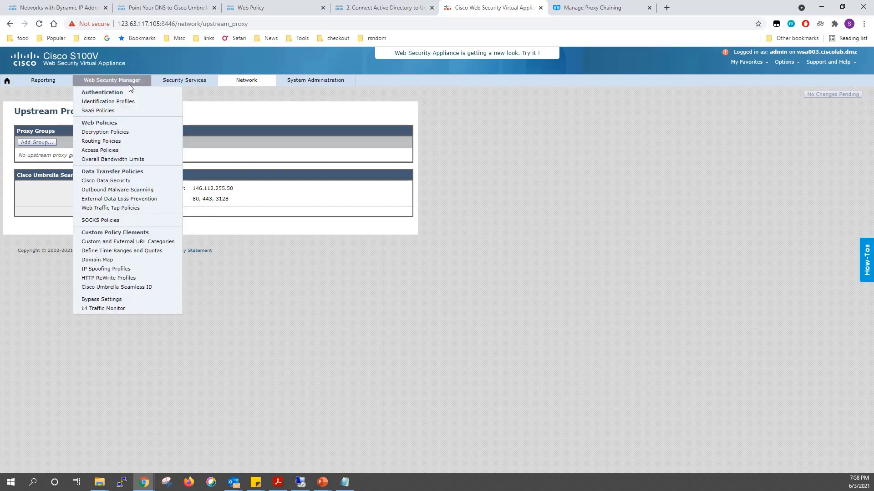
pyautogui.click(123, 143)
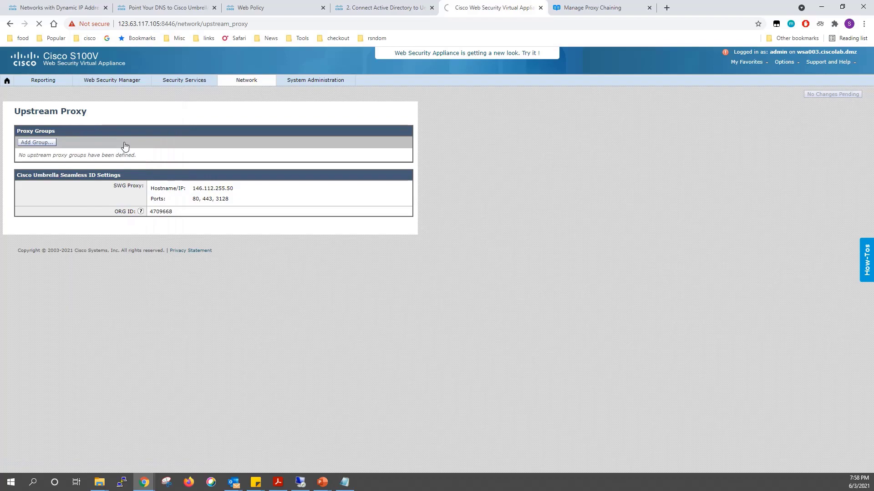
# - Open the accesslogs entry of the appliance's log subscriptions and examine its custom fields
pyautogui.moveTo(117, 85)
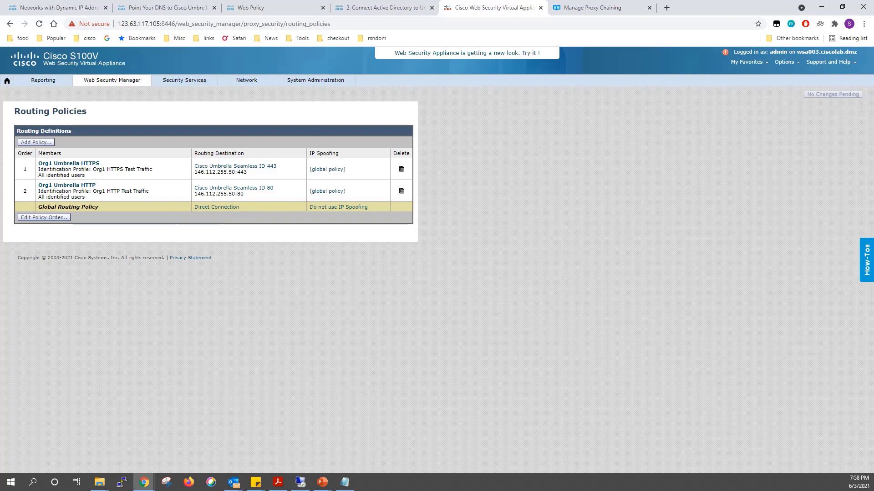
pyautogui.moveTo(327, 85)
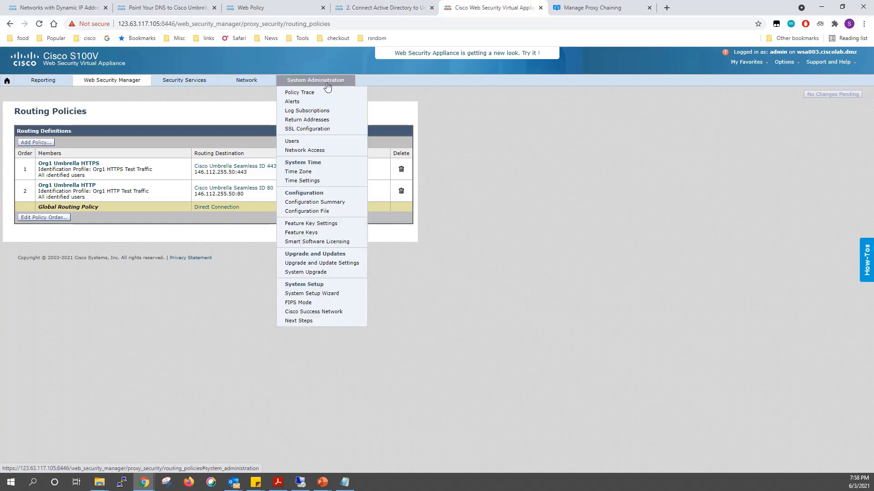
pyautogui.click(323, 112)
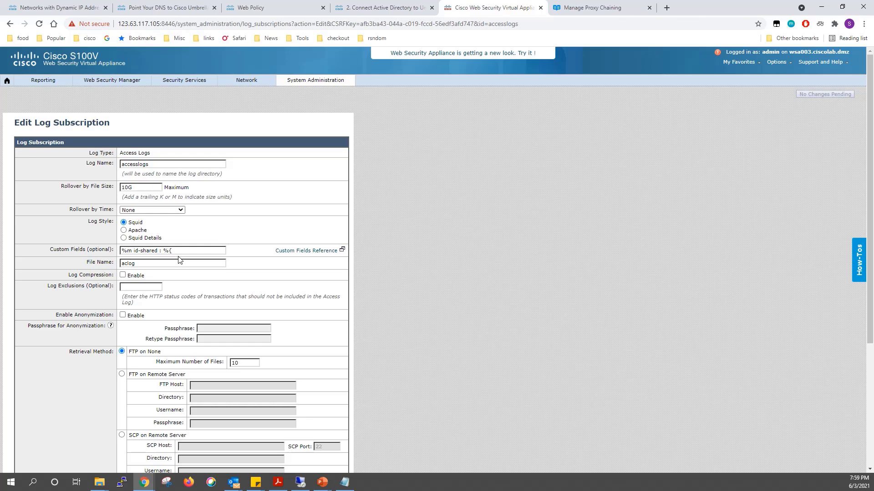
# - Read through the complete custom fields string of the access log subscription
pyautogui.doubleClick(179, 251)
pyautogui.click(251, 251)
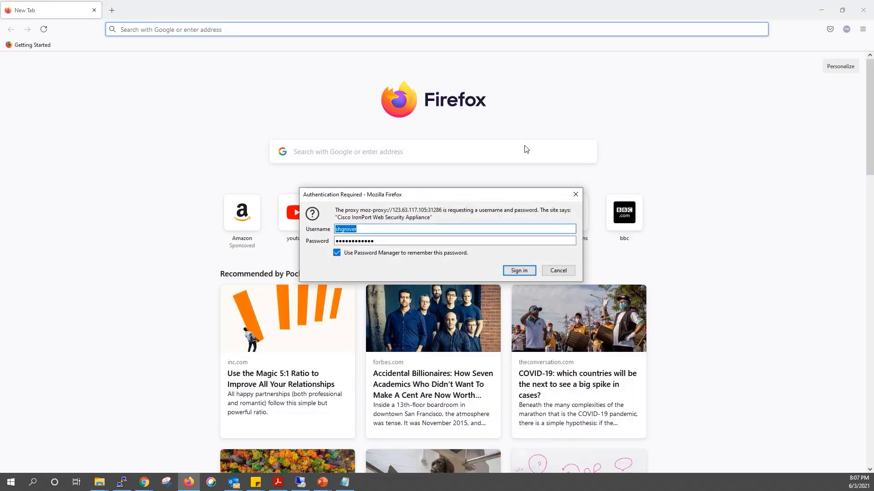
# - Switch to Firefox, check the proxy authentication prompt and sign in with the saved username and password
pyautogui.moveTo(370, 213); pyautogui.dragTo(439, 216)
pyautogui.click(441, 219)
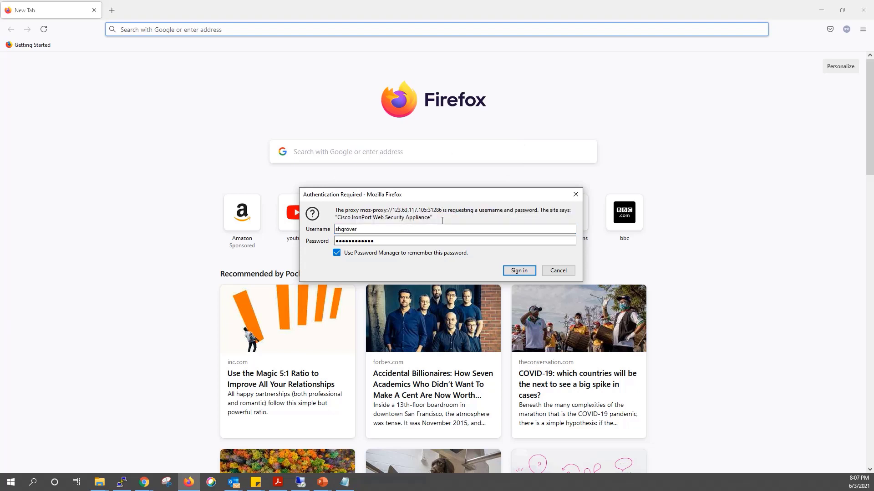
pyautogui.click(356, 229)
pyautogui.moveTo(356, 230); pyautogui.dragTo(334, 230)
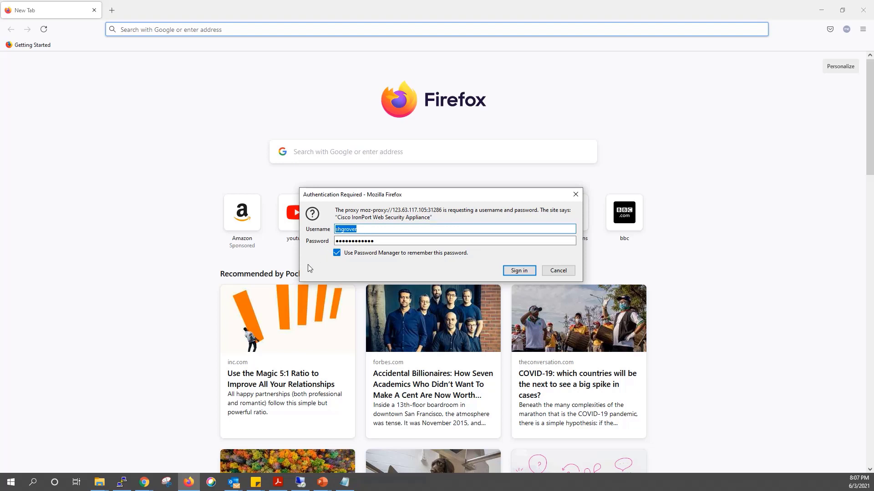
pyautogui.click(515, 270)
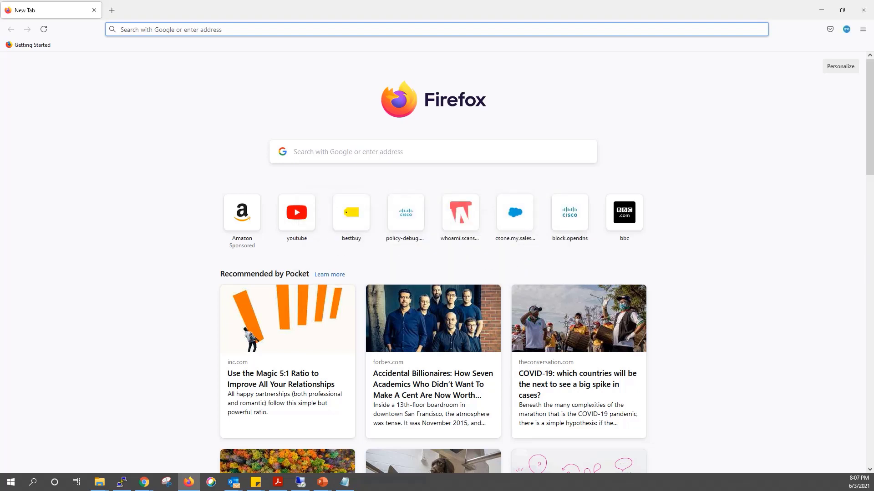
# - Switch to the PuTTY session and start tailing the access logs for ID_SHARED with the default of no pagination
pyautogui.hotkey('alt', 'Tab')
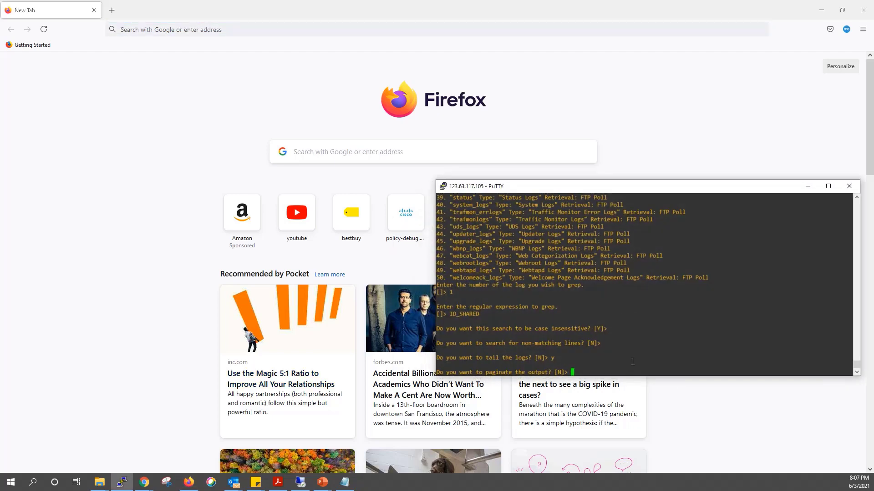
pyautogui.press('Return')
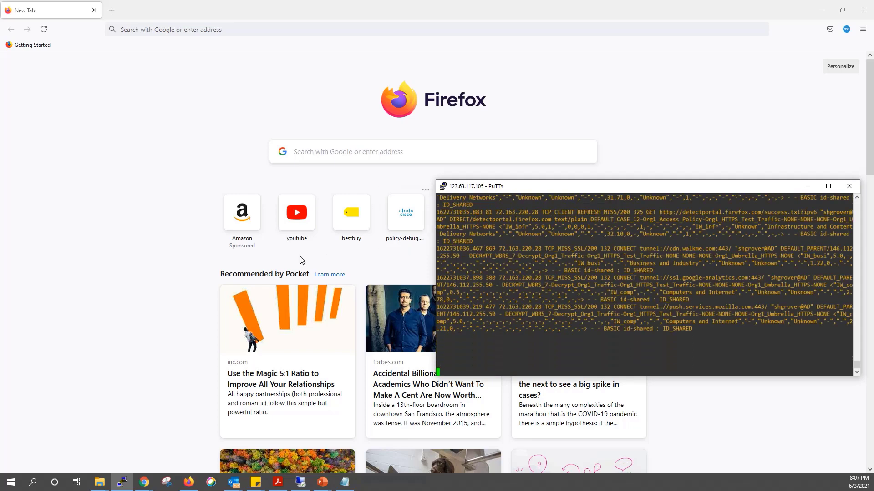
# - Test web filtering in Firefox by opening bestbuy, youtube and bbc in separate tabs, and return to the youtube tab
pyautogui.click(362, 232)
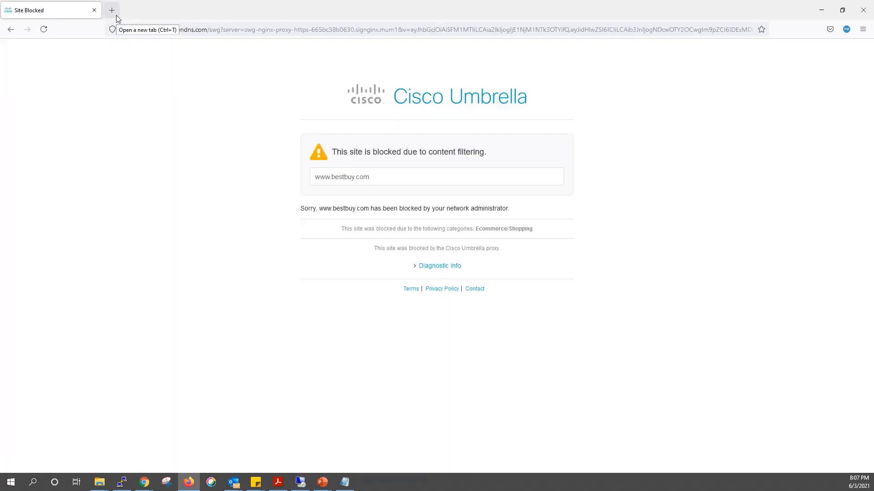
pyautogui.click(112, 12)
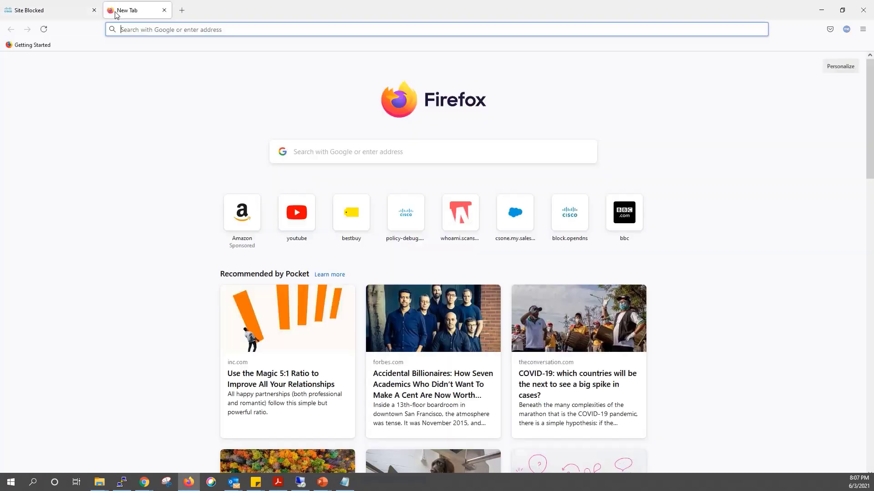
pyautogui.click(293, 228)
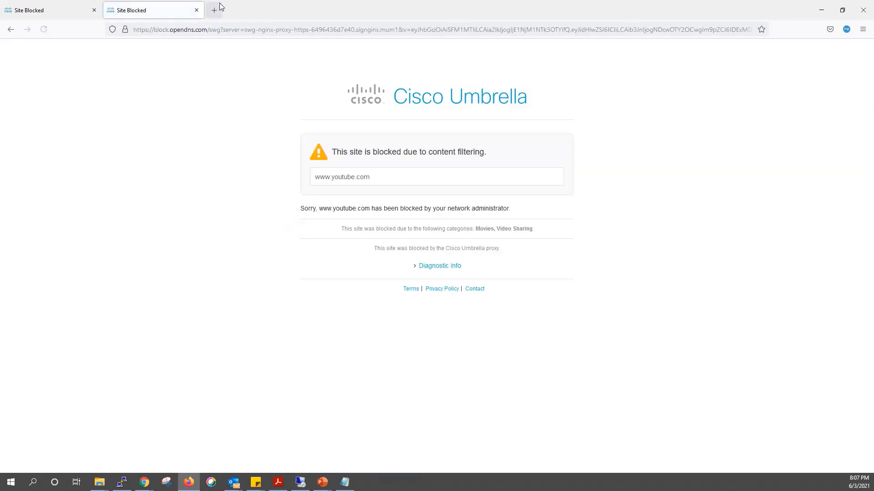
pyautogui.click(214, 10)
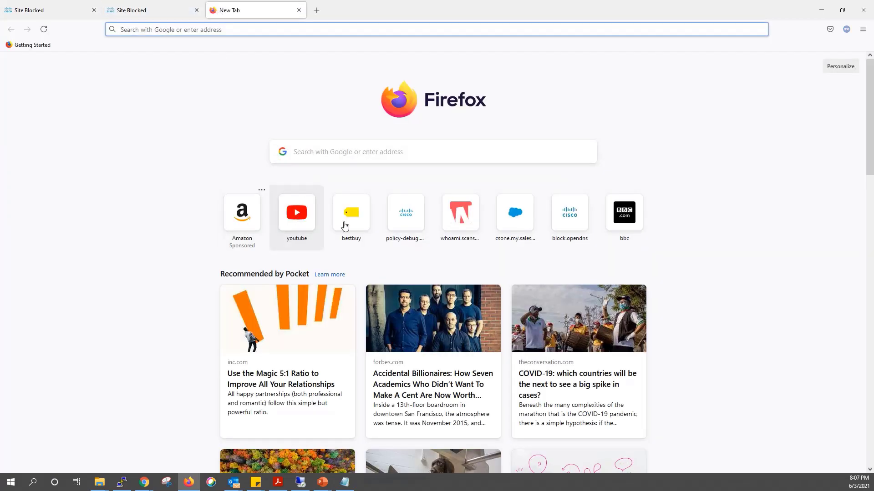
pyautogui.click(634, 206)
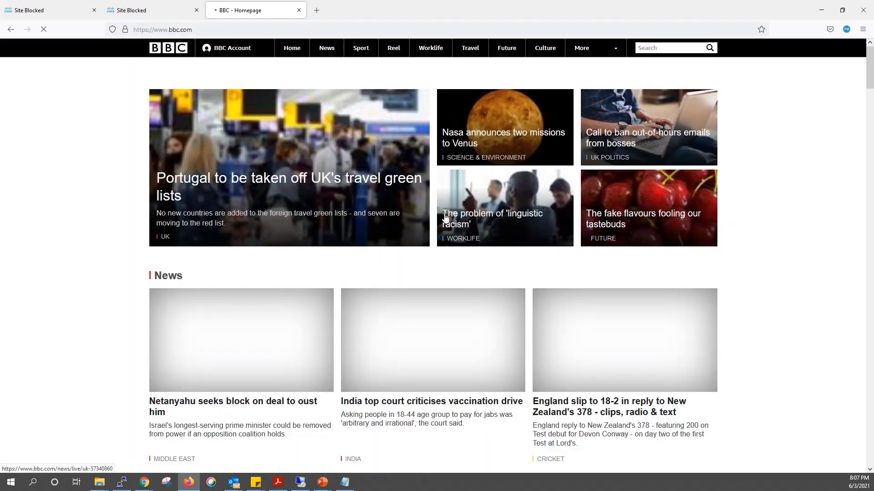
pyautogui.click(145, 16)
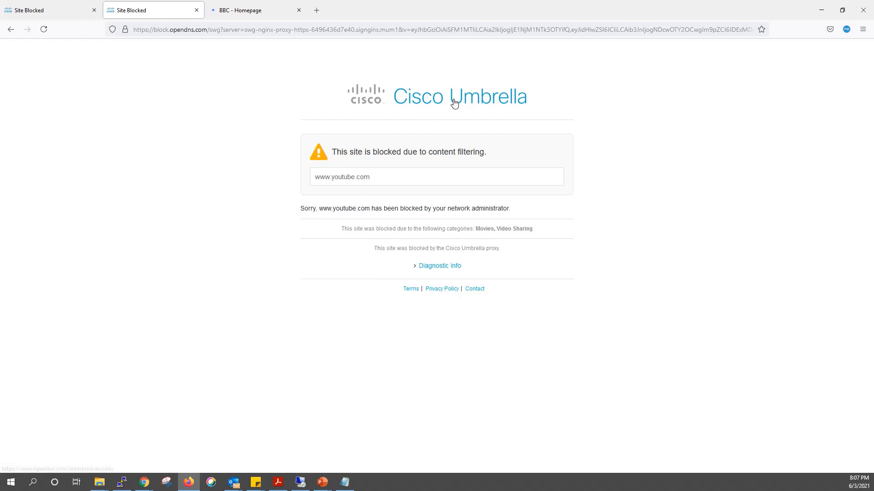
# - Return to the PuTTY session, stop the log tail and enlarge the terminal window
pyautogui.click(122, 482)
pyautogui.hotkey('ctrl', 'c')
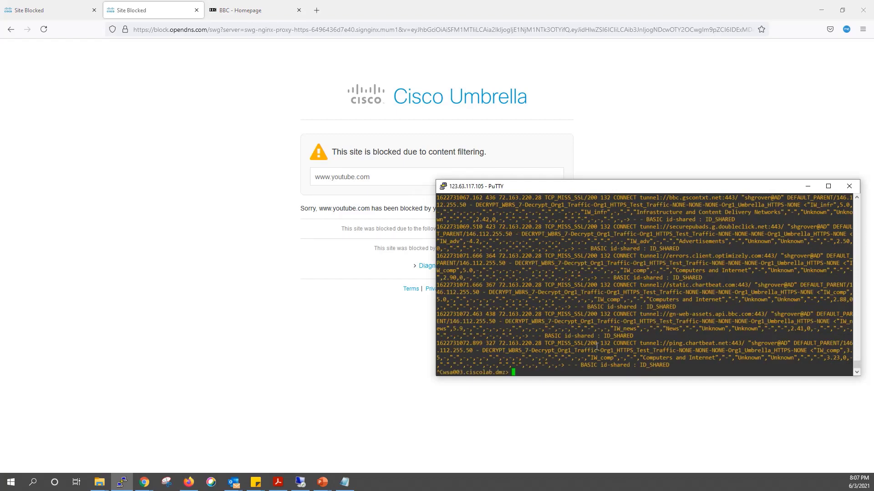
pyautogui.moveTo(436, 376); pyautogui.dragTo(363, 439)
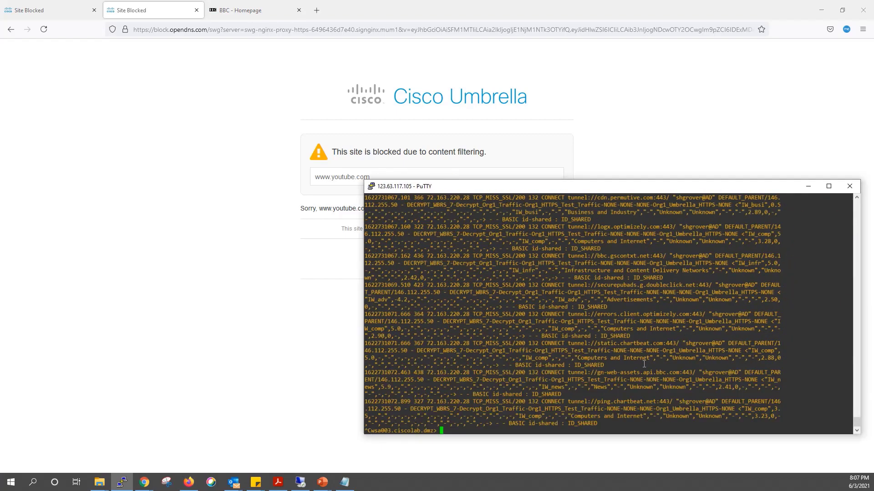
# - Examine the gn-web-assets.api.bbc.com log entry for its request URL, user, upstream proxy, decryption policy, category and id-shared value
pyautogui.moveTo(597, 377); pyautogui.dragTo(699, 387)
pyautogui.click(698, 386)
pyautogui.moveTo(427, 379); pyautogui.dragTo(381, 379)
pyautogui.click(452, 389)
pyautogui.moveTo(701, 376); pyautogui.dragTo(736, 372)
pyautogui.moveTo(590, 388); pyautogui.dragTo(610, 387)
pyautogui.click(615, 390)
pyautogui.doubleClick(479, 395)
pyautogui.click(525, 411)
pyautogui.moveTo(533, 395); pyautogui.dragTo(565, 393)
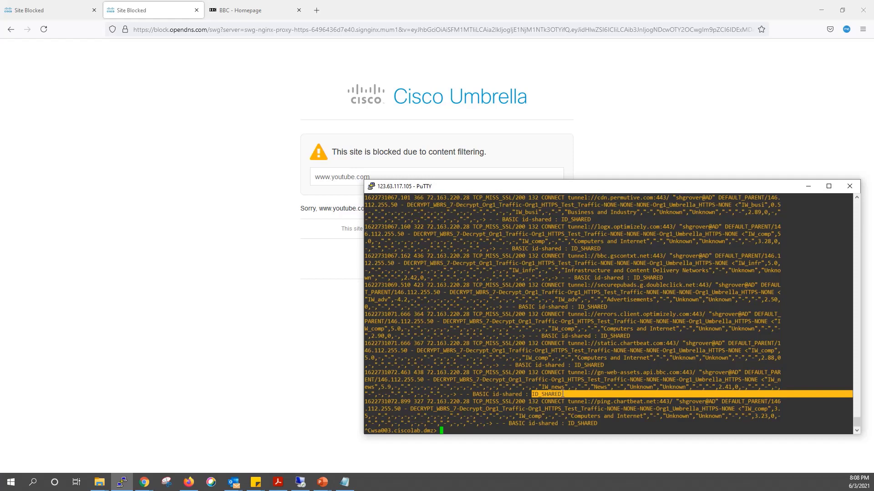
pyautogui.click(567, 396)
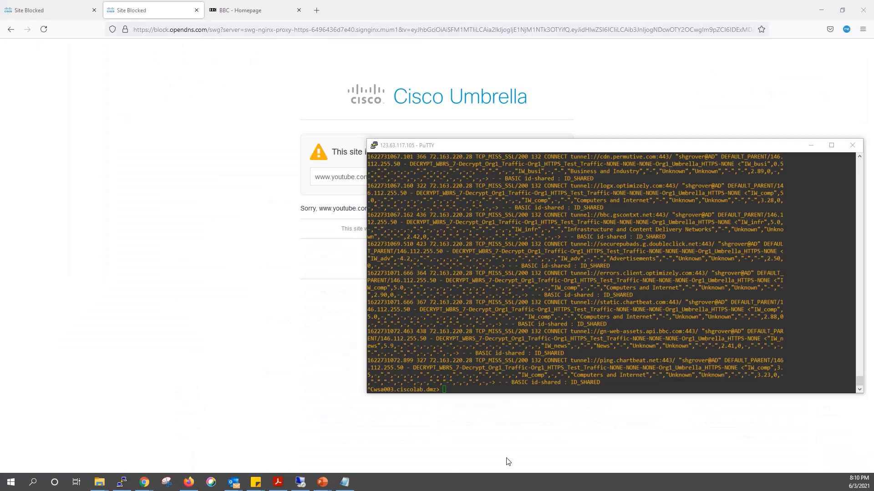
# - Minimize the terminal and Firefox, and look through the Umbrella Activity Search report for the test requests and their actions
pyautogui.click(810, 145)
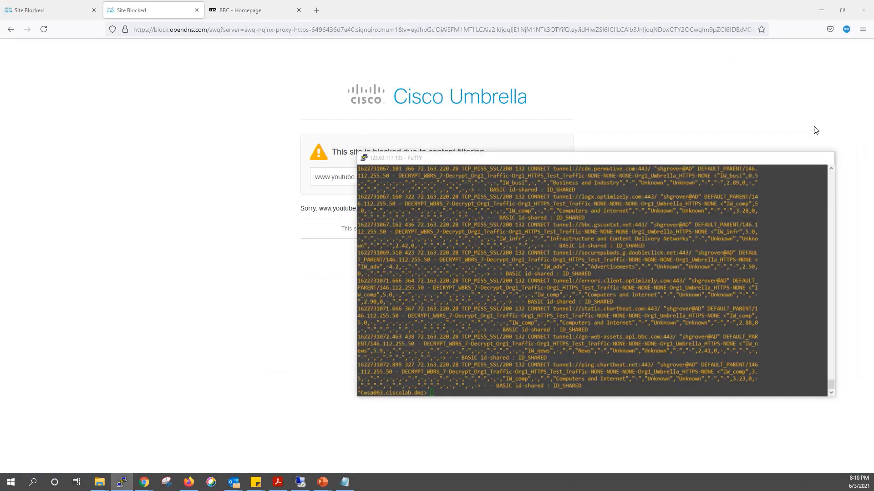
pyautogui.click(826, 12)
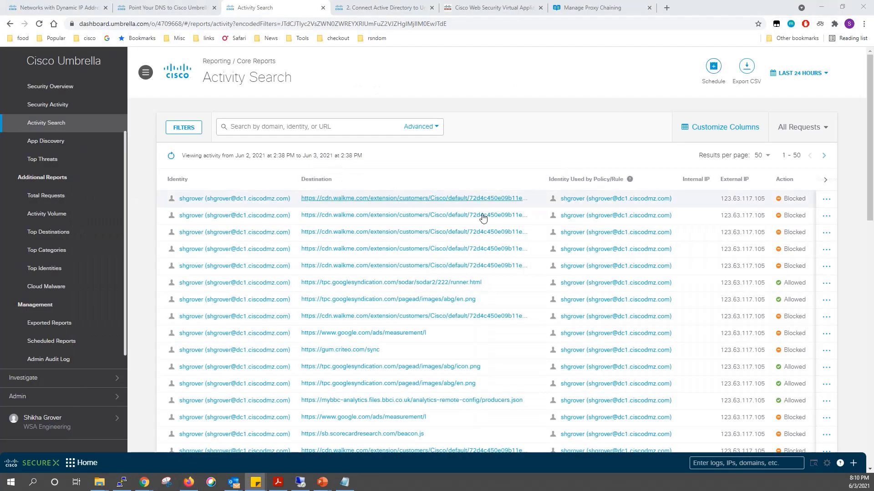
pyautogui.scroll(-1, 458, 255)
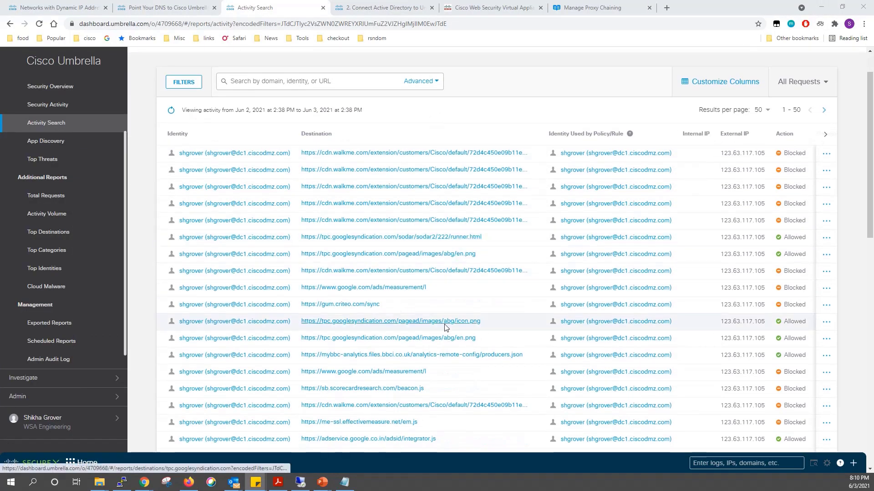
pyautogui.scroll(1, 446, 337)
pyautogui.scroll(2, 118, 179)
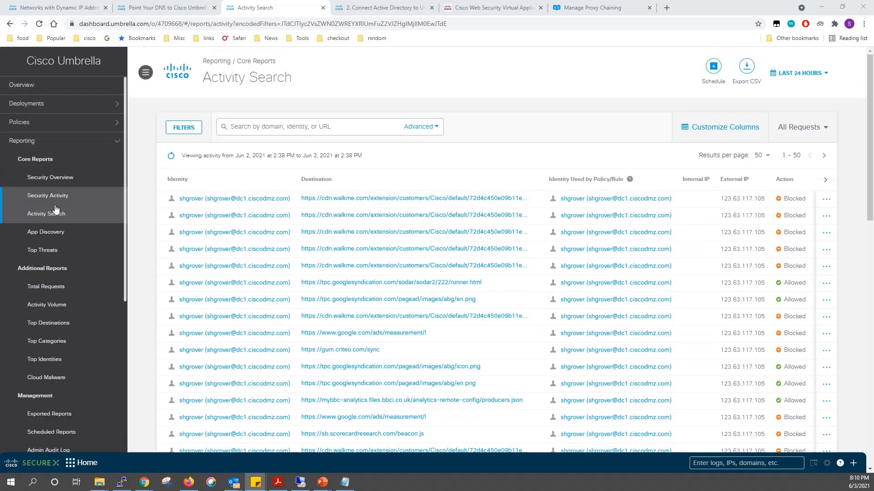
pyautogui.scroll(-1, 415, 245)
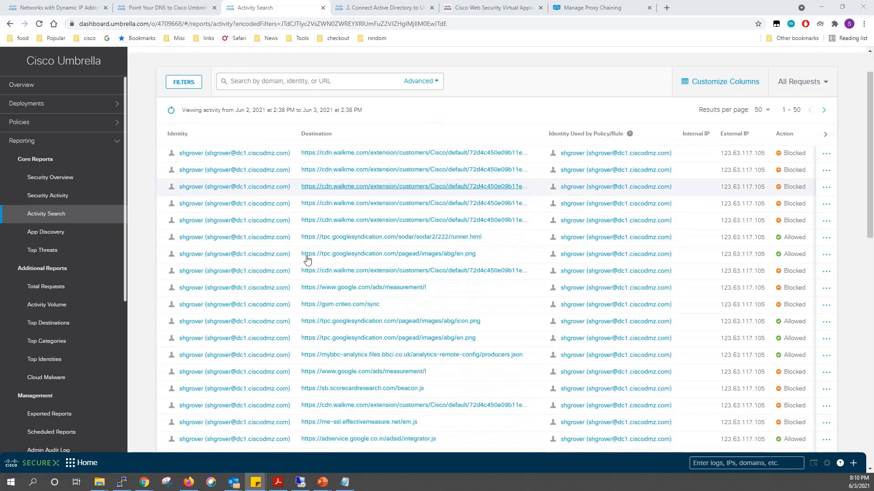
pyautogui.scroll(-2, 390, 309)
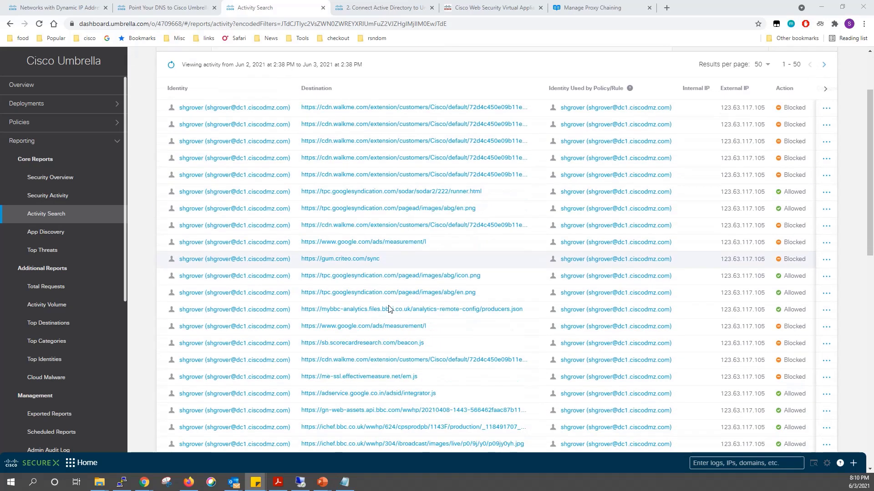
pyautogui.scroll(-5, 403, 273)
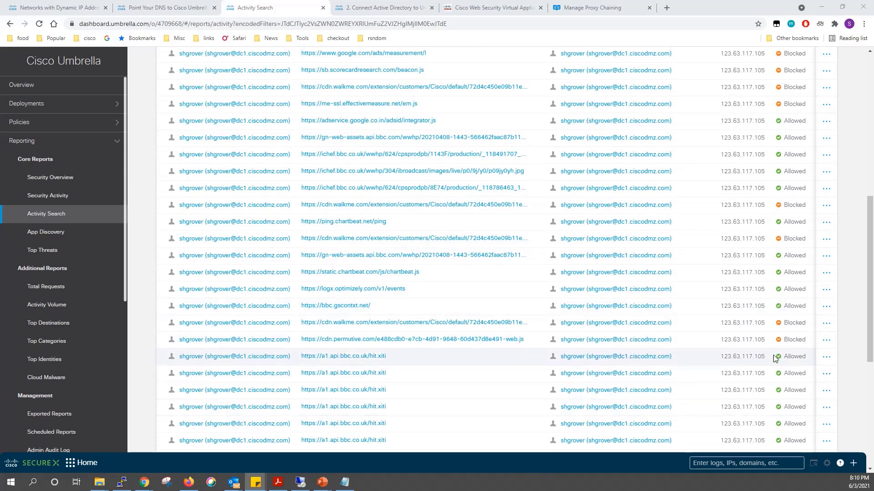
# - Open the full details of the first a1.api.bbc.co.uk/hit.xiti request and examine its user identity source, external IP and remaining fields
pyautogui.click(826, 358)
pyautogui.click(728, 362)
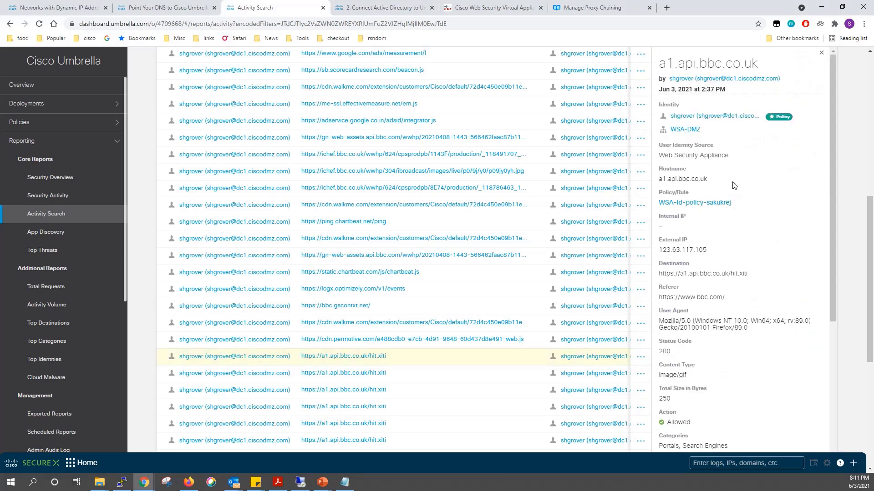
pyautogui.scroll(-1, 733, 185)
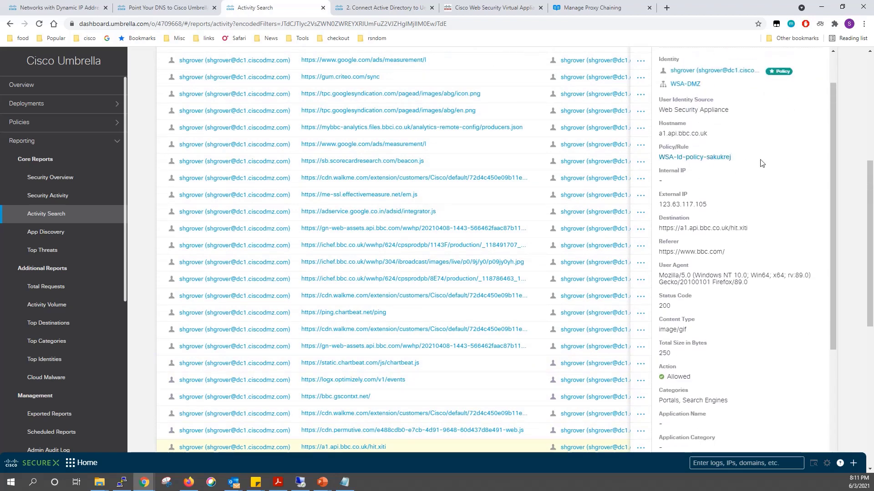
pyautogui.moveTo(729, 110); pyautogui.dragTo(663, 100)
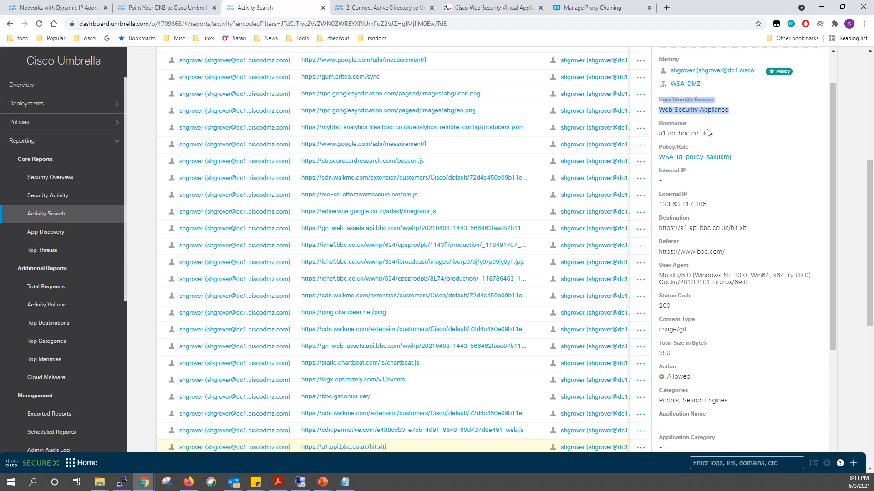
pyautogui.scroll(-1, 768, 221)
pyautogui.moveTo(712, 159); pyautogui.dragTo(663, 158)
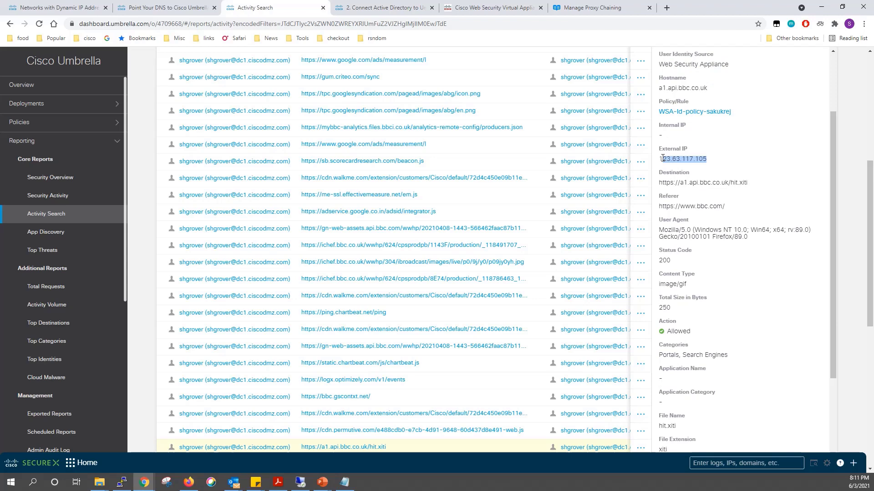
pyautogui.click(668, 166)
pyautogui.scroll(-1, 713, 277)
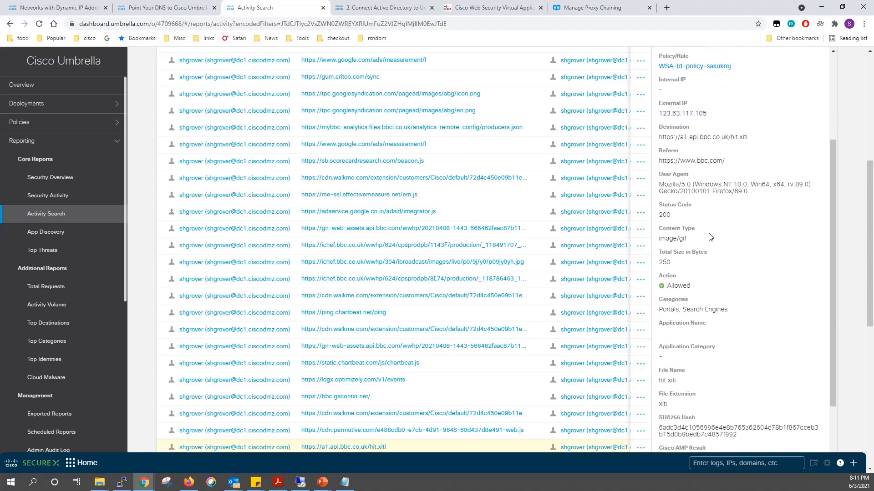
pyautogui.scroll(-2, 717, 415)
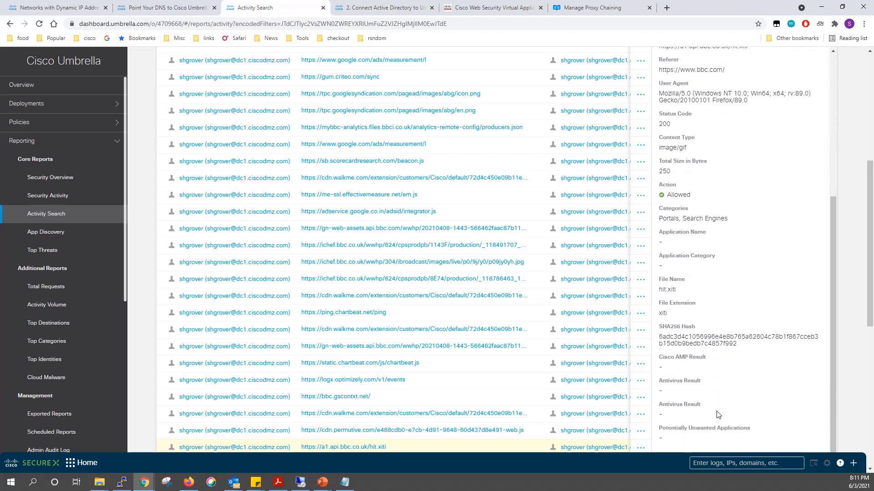
pyautogui.scroll(1, 718, 415)
pyautogui.click(401, 297)
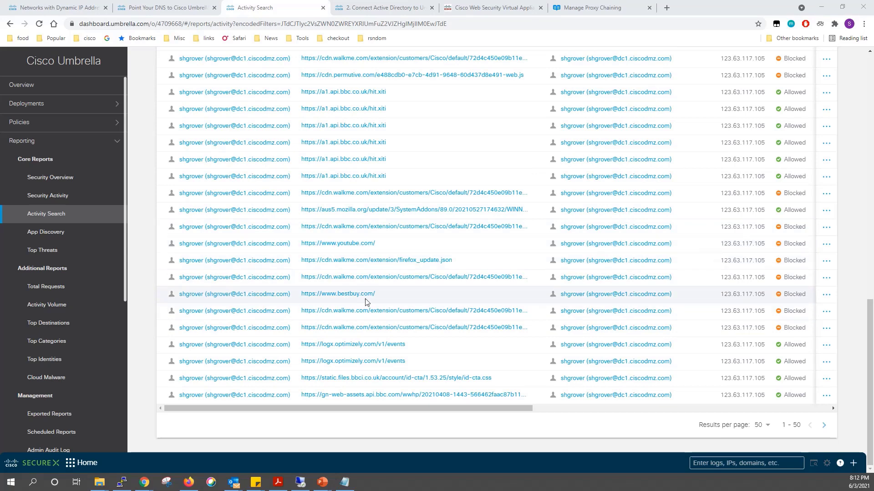
pyautogui.click(826, 296)
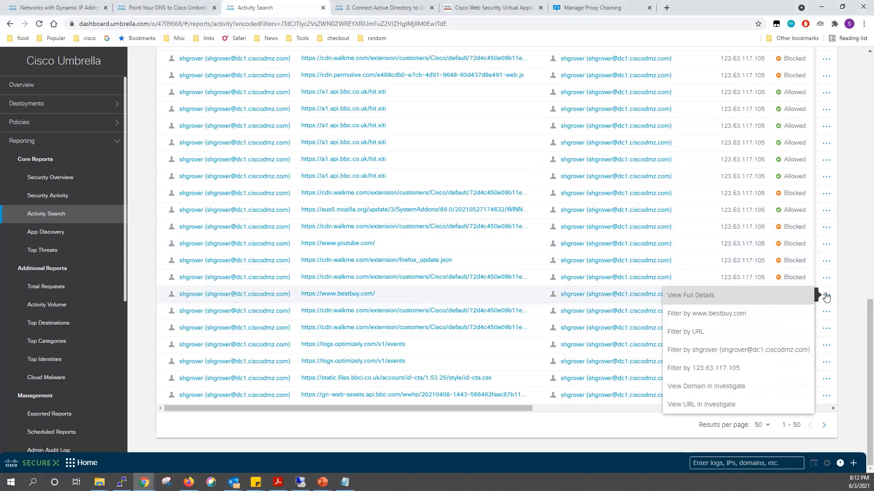
pyautogui.click(736, 300)
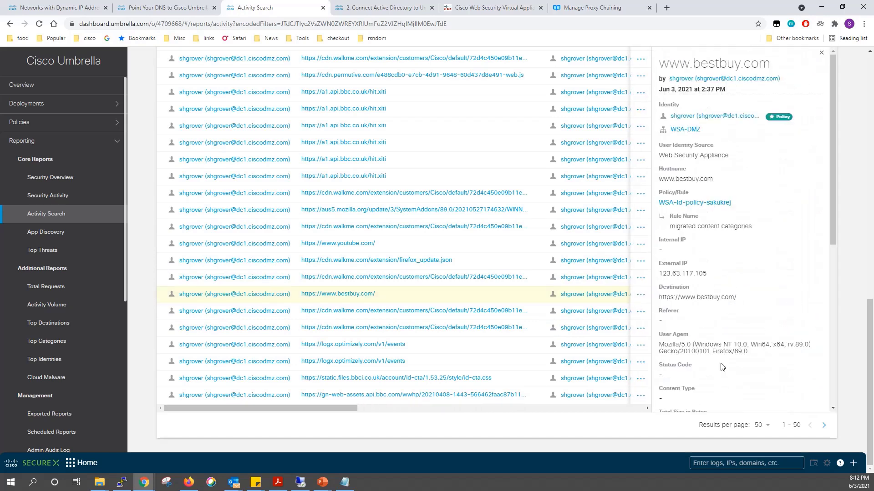